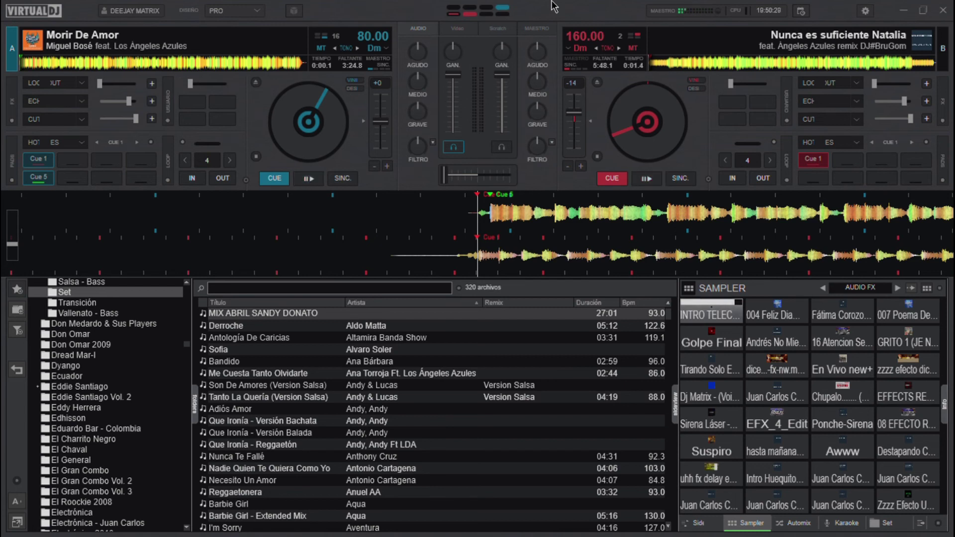
# Play Morir De Amor on deck A, mix into Nunca es suficiente on deck B, and trigger the first sample in the sampler's last row.
pyautogui.press('space')
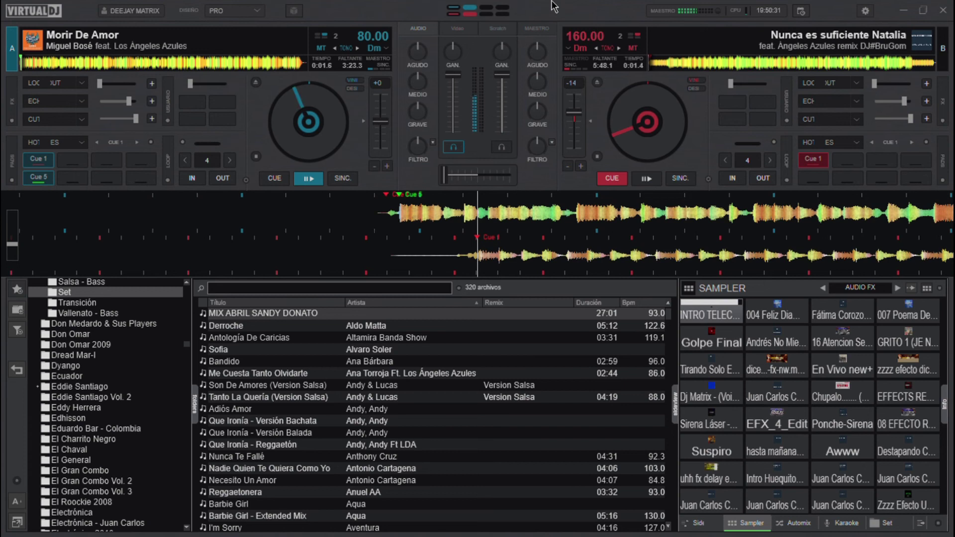
pyautogui.press('Tab')
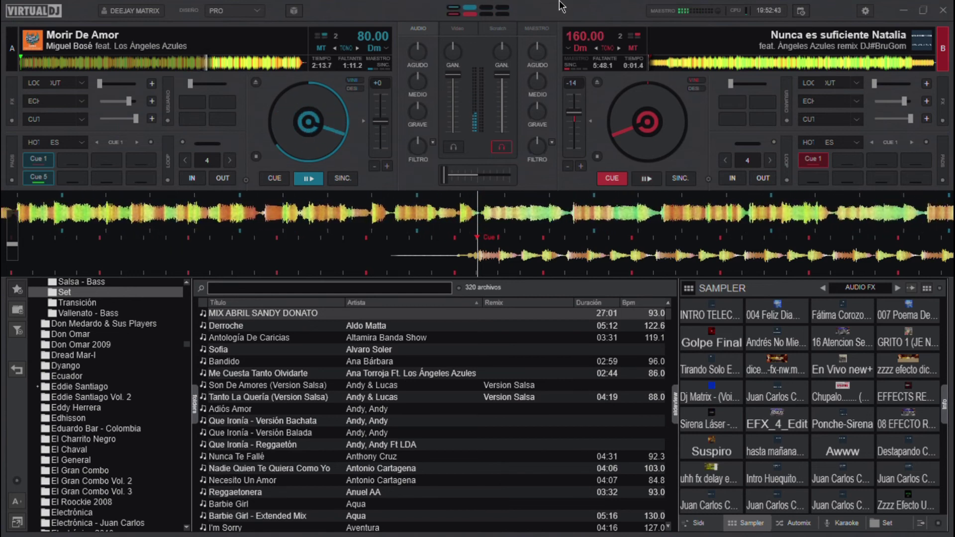
pyautogui.press('space')
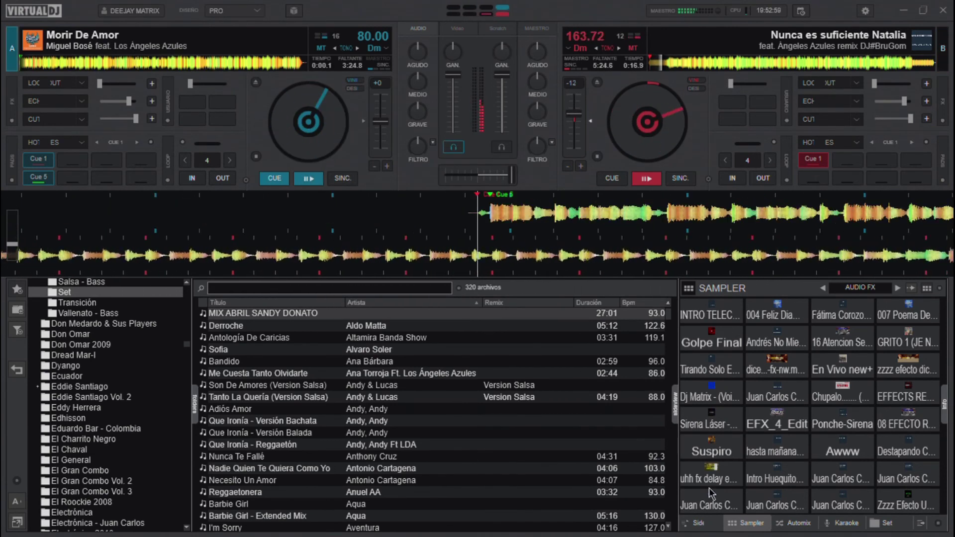
pyautogui.click(718, 506)
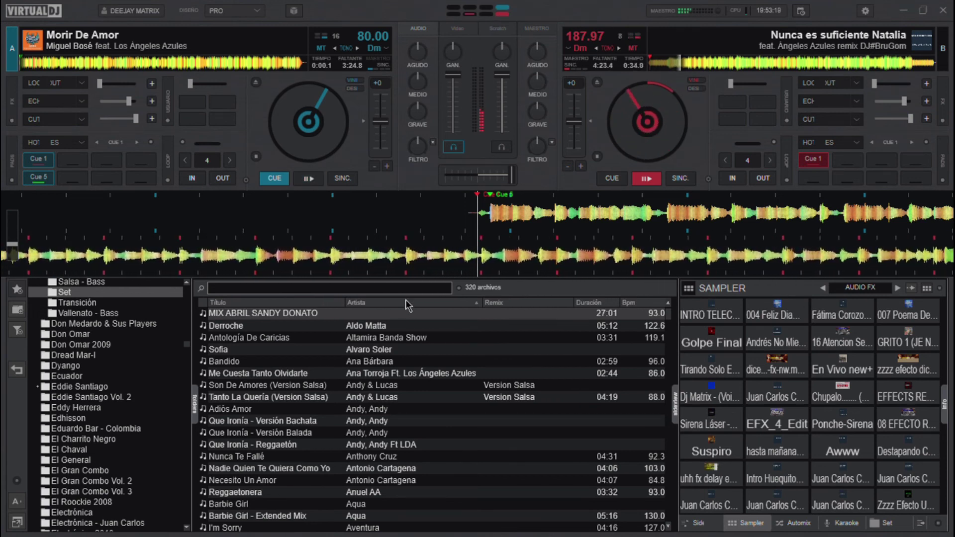
# Search for "te vas ameri", load Te Vas by Americo onto deck A at Cue 5, and clear the search.
pyautogui.write('te vas ameri')
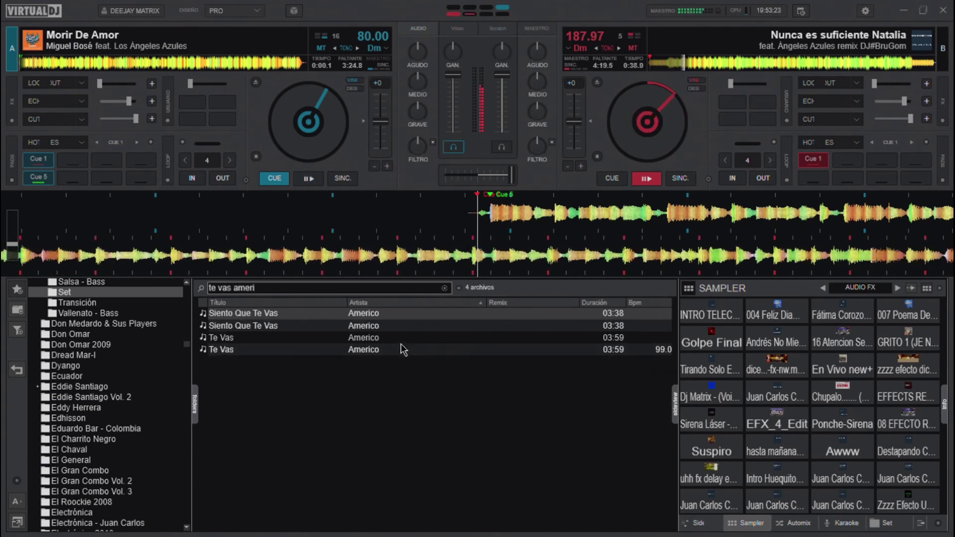
pyautogui.moveTo(368, 349); pyautogui.dragTo(350, 130)
pyautogui.click(444, 288)
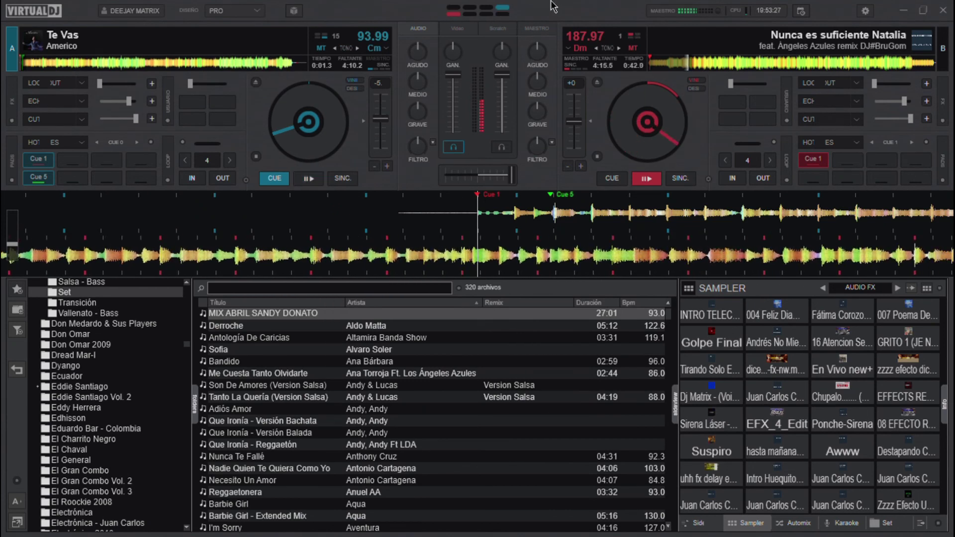
pyautogui.press('5')
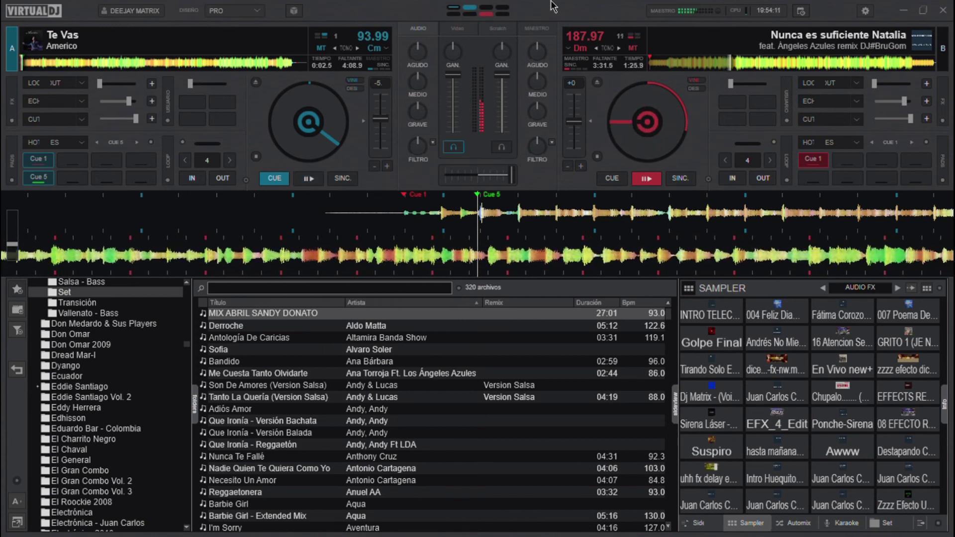
# Mix from Nunca es suficiente into Te Vas on deck A, using the zzzz efecto dic... sample and the first last-row sample.
pyautogui.click(899, 361)
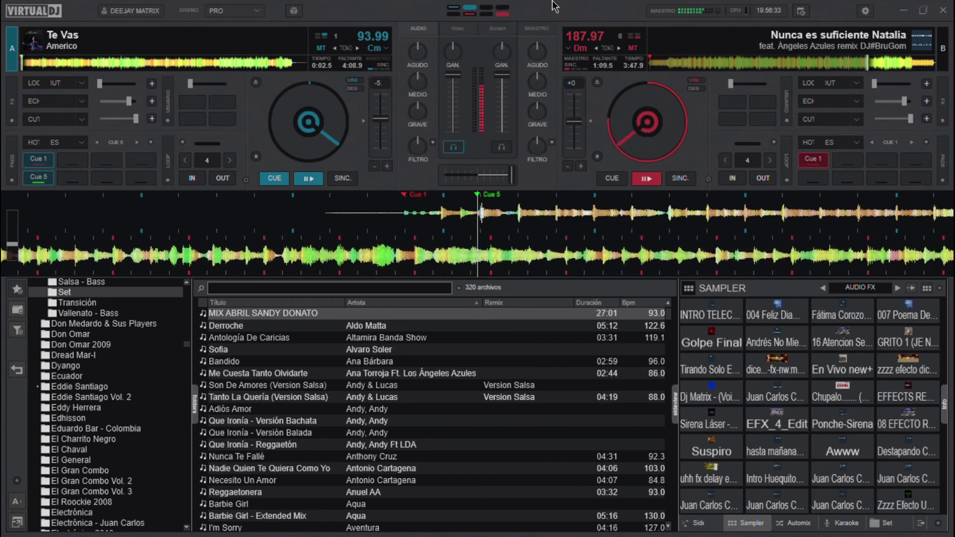
pyautogui.press('space')
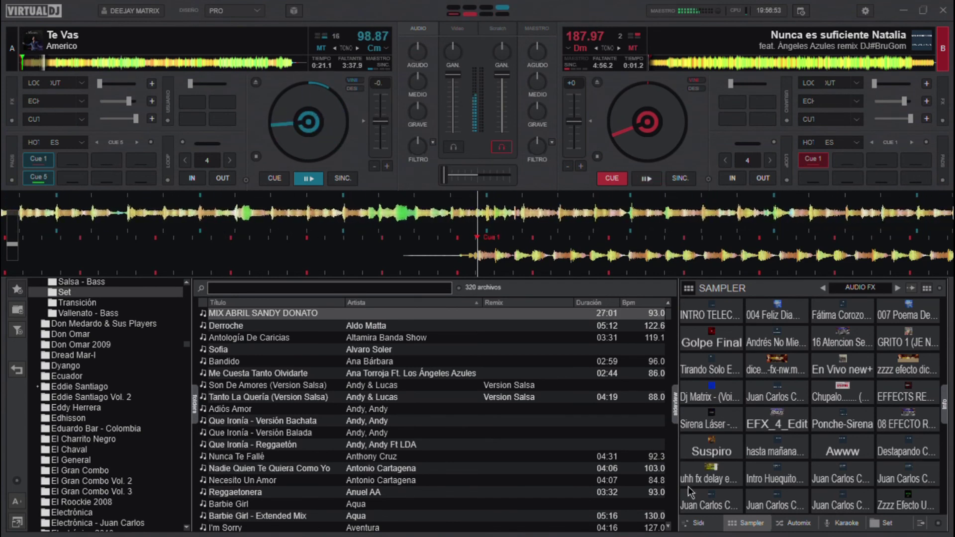
pyautogui.click(714, 506)
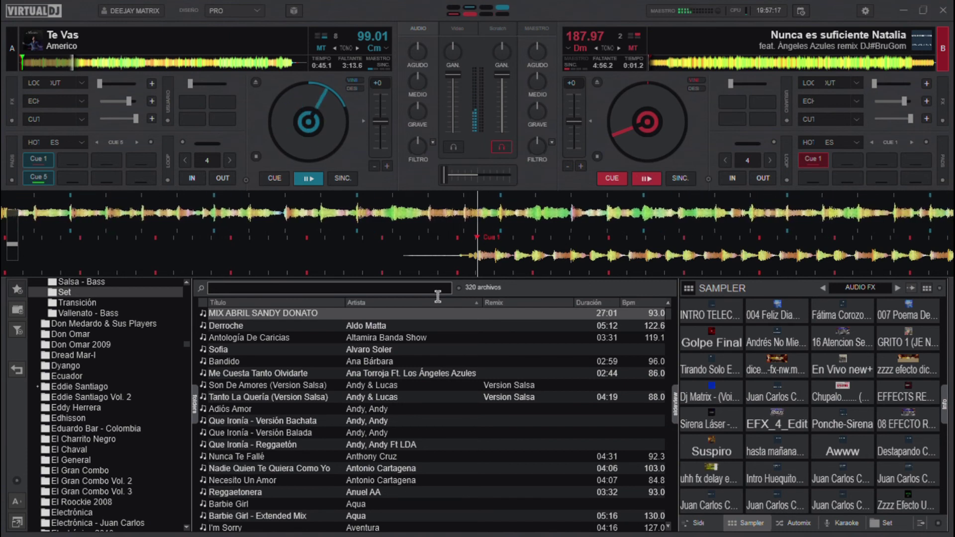
# Search for "mentirosa ye" and load Mentirosa by Yerba Buena onto deck B.
pyautogui.write('menti')
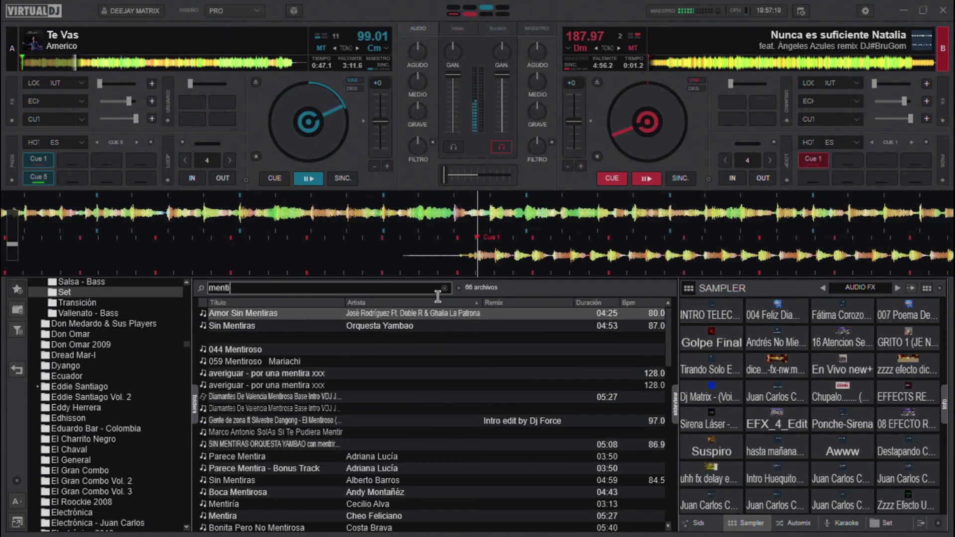
pyautogui.write('rosa ye')
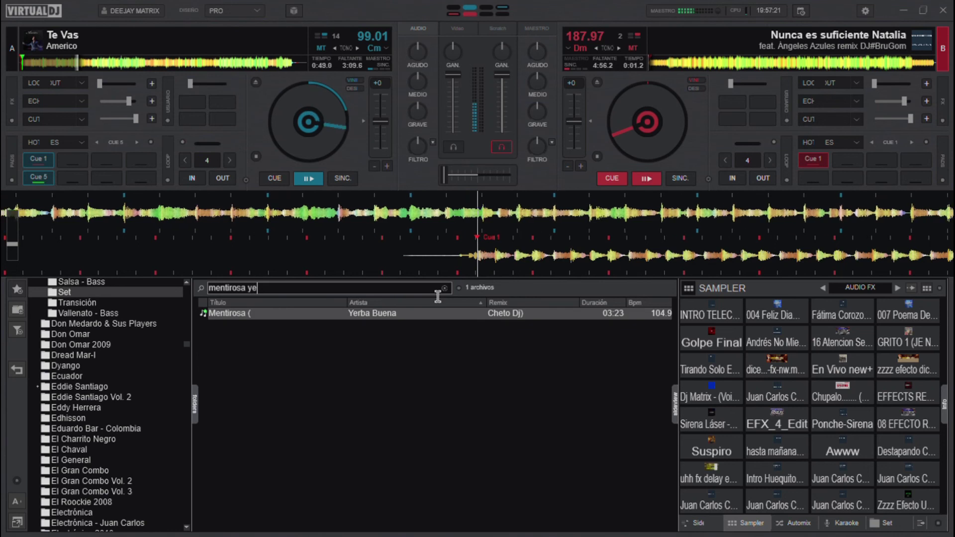
pyautogui.moveTo(422, 315); pyautogui.dragTo(612, 129)
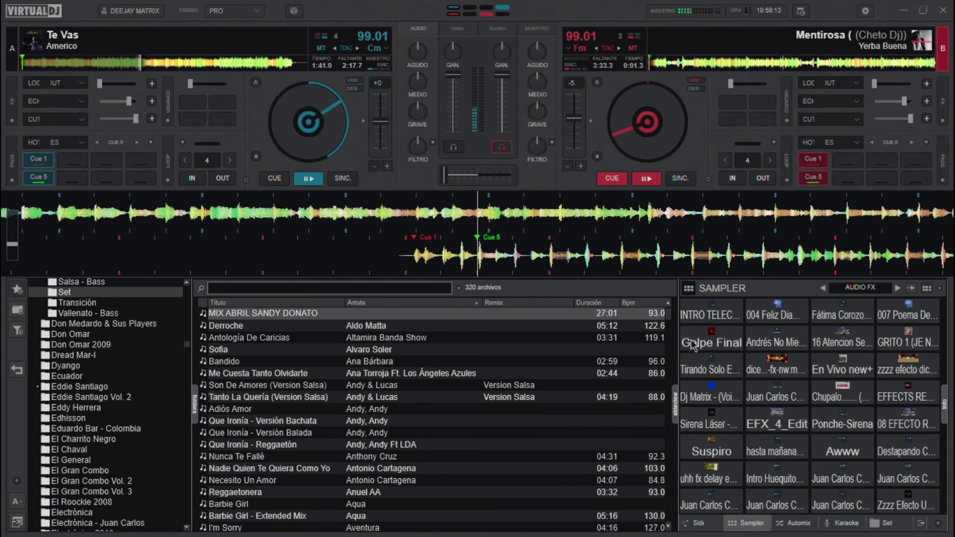
# Play the Tirando Solo Exitos, En Vivo new+, Zzzz Efecto U... and zzzz efecto dic... samples over Te Vas.
pyautogui.click(708, 368)
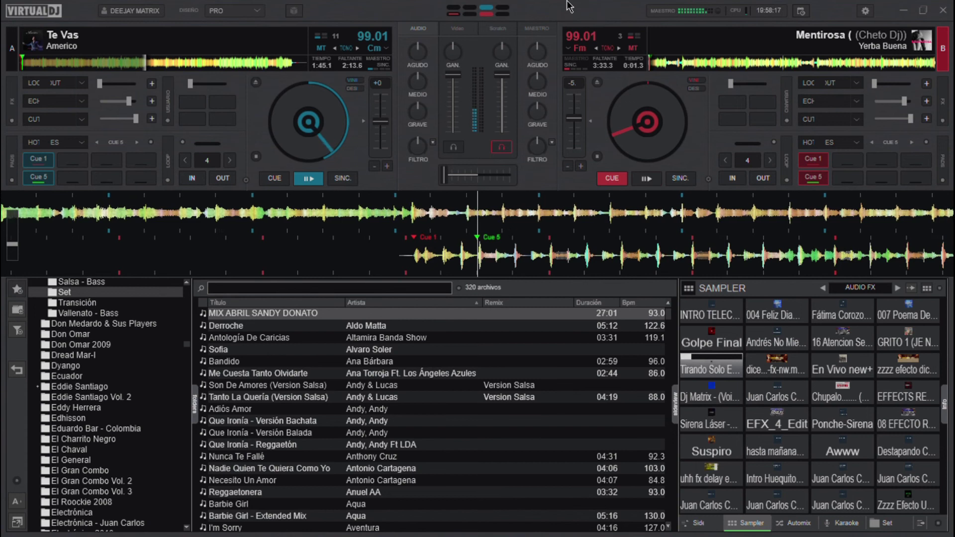
pyautogui.click(840, 371)
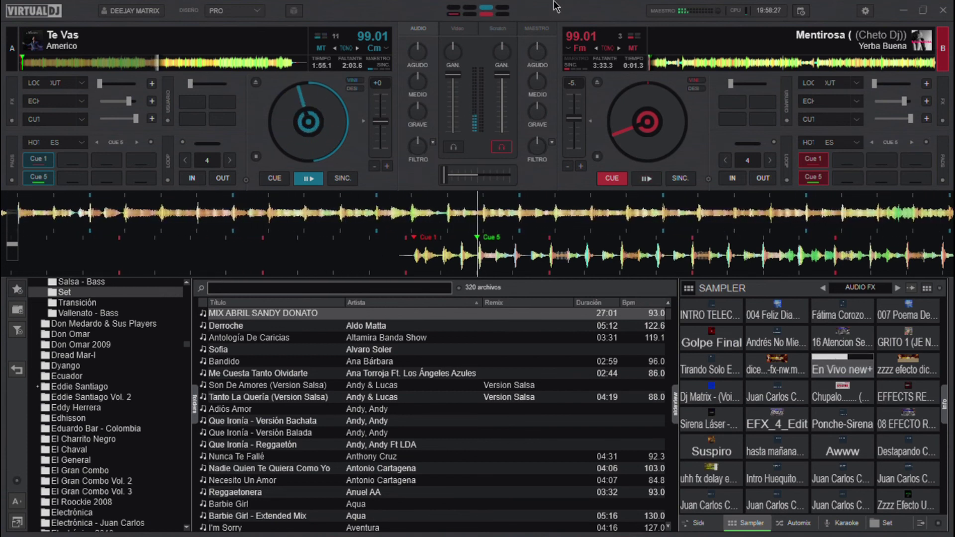
pyautogui.click(900, 501)
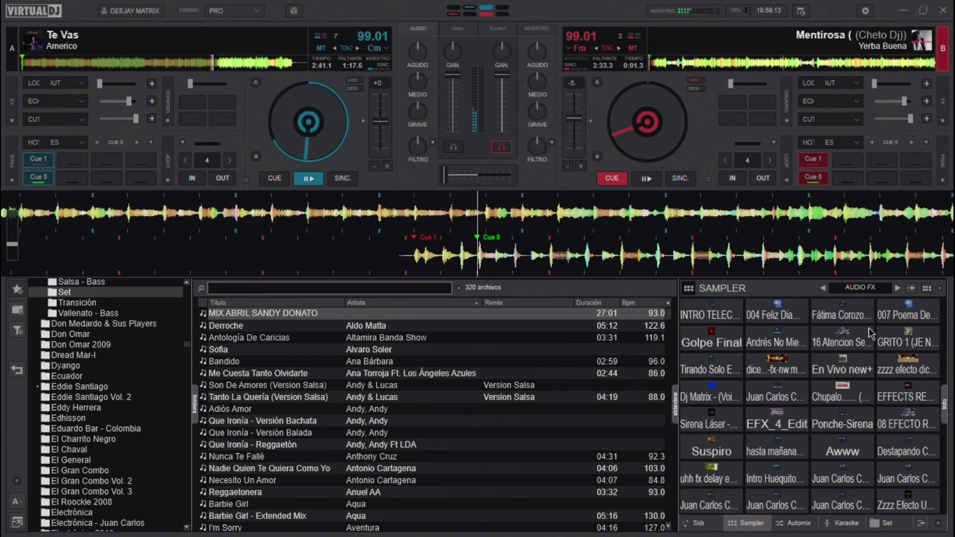
pyautogui.click(903, 369)
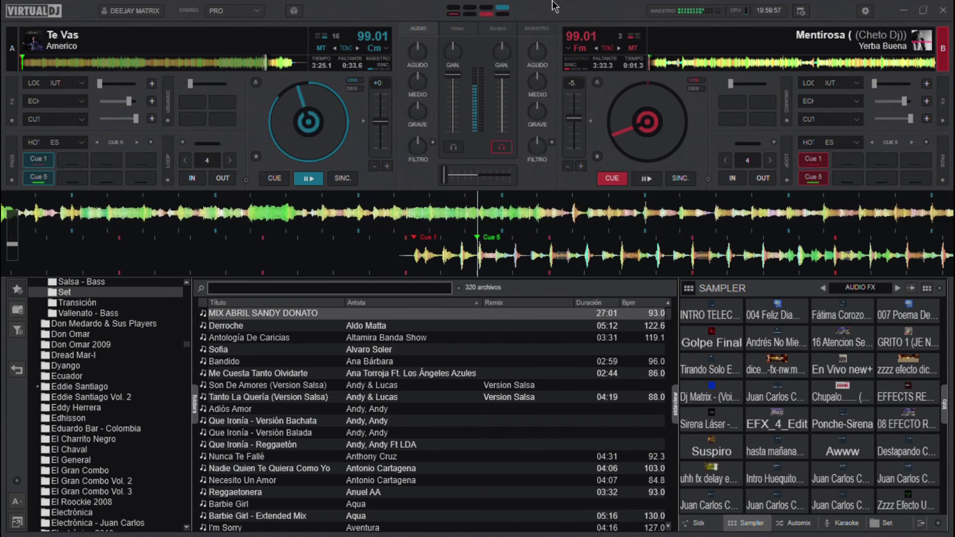
# Mix into Mentirosa on deck B, reset its tempo to +0, and trigger the third sample in the sampler's second-to-last row.
pyautogui.press('space')
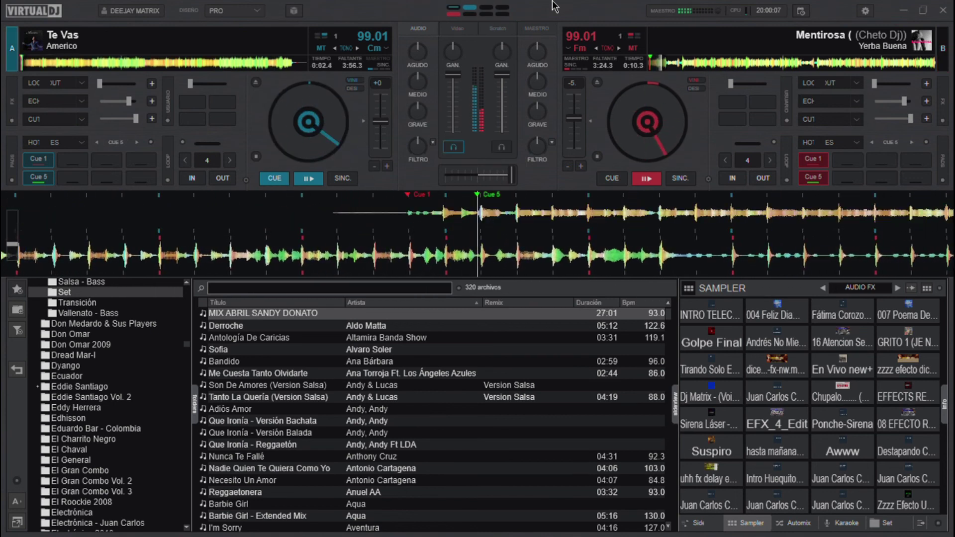
pyautogui.click(593, 122)
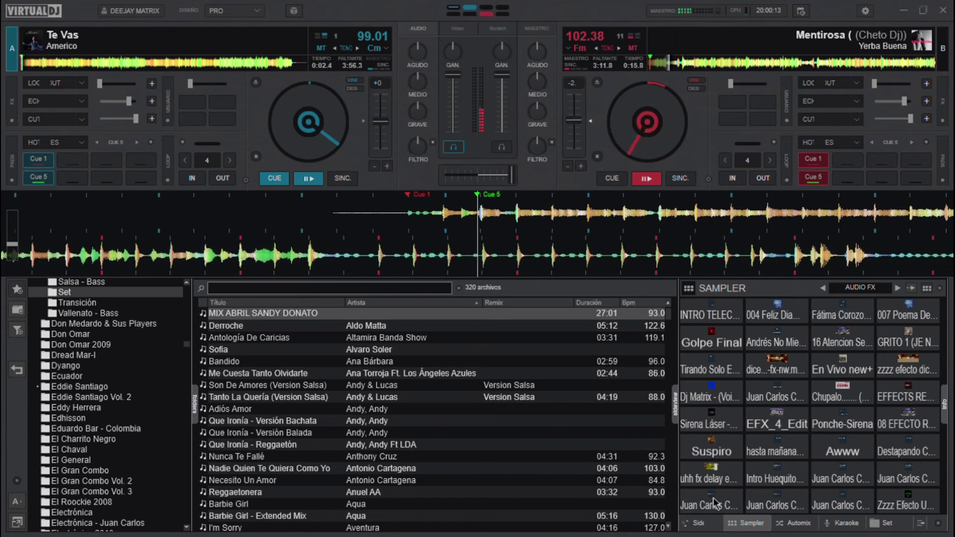
pyautogui.click(842, 477)
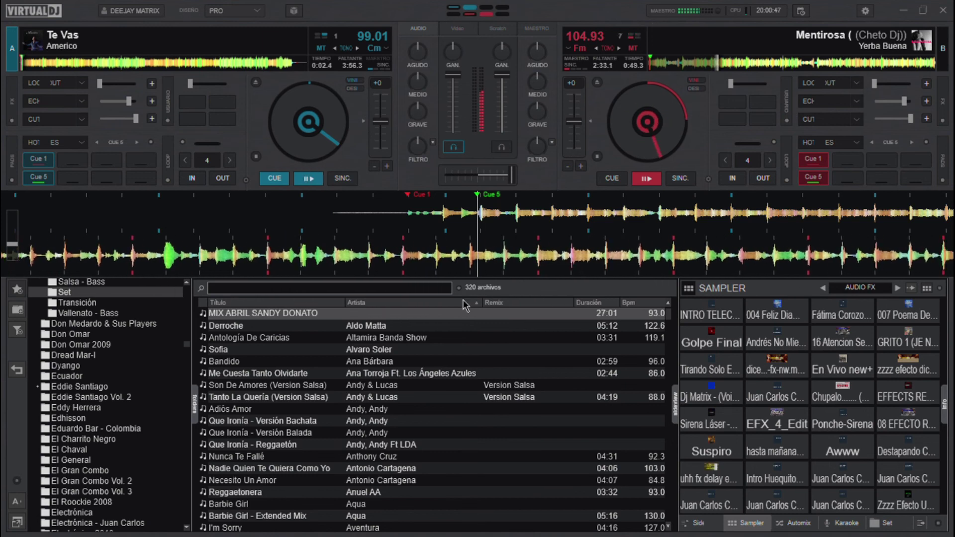
# Search for "mala bata", load Mala - Cariñito Mio (Intro Mix Edit) by Batahola onto deck A, and clear the search.
pyautogui.write('mala bath')
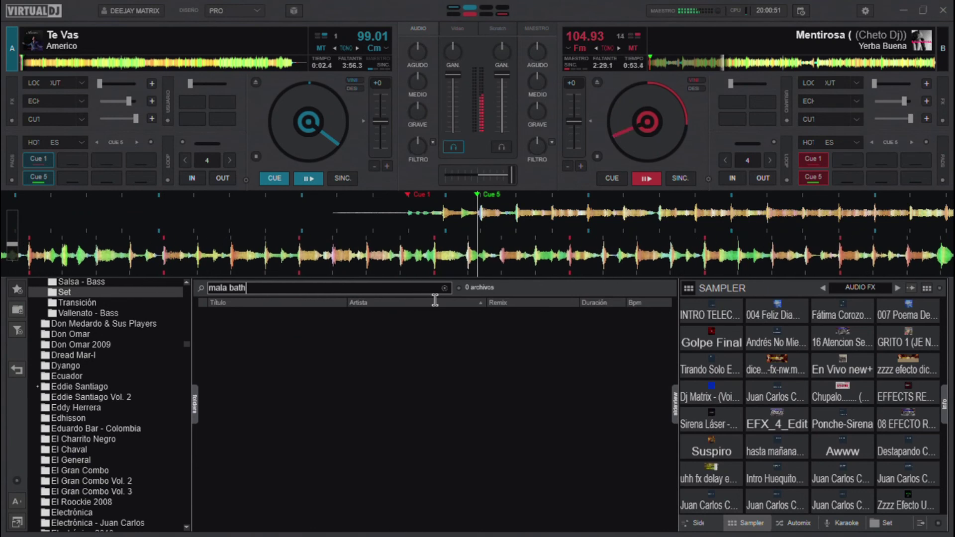
pyautogui.press('BackSpace')
pyautogui.write('ala bata')
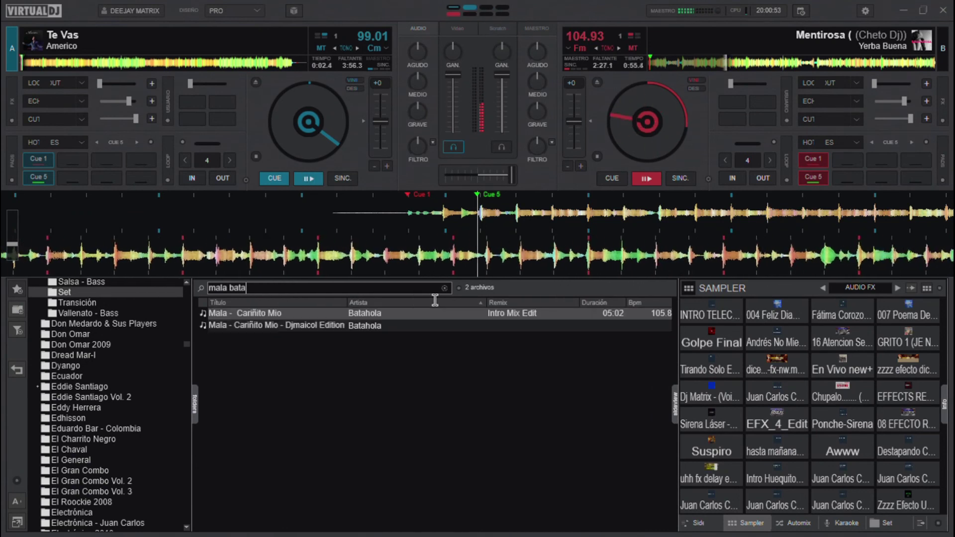
pyautogui.moveTo(416, 313); pyautogui.dragTo(339, 122)
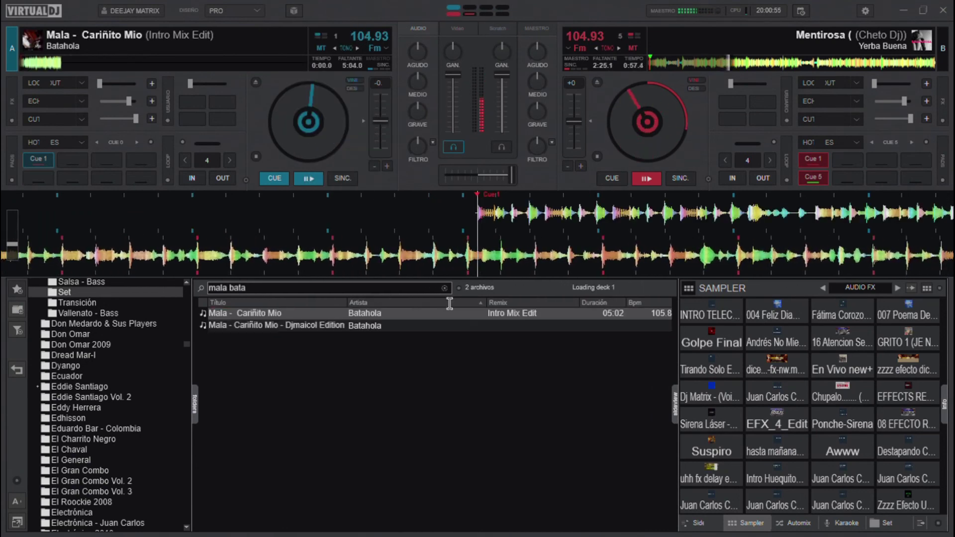
pyautogui.click(444, 288)
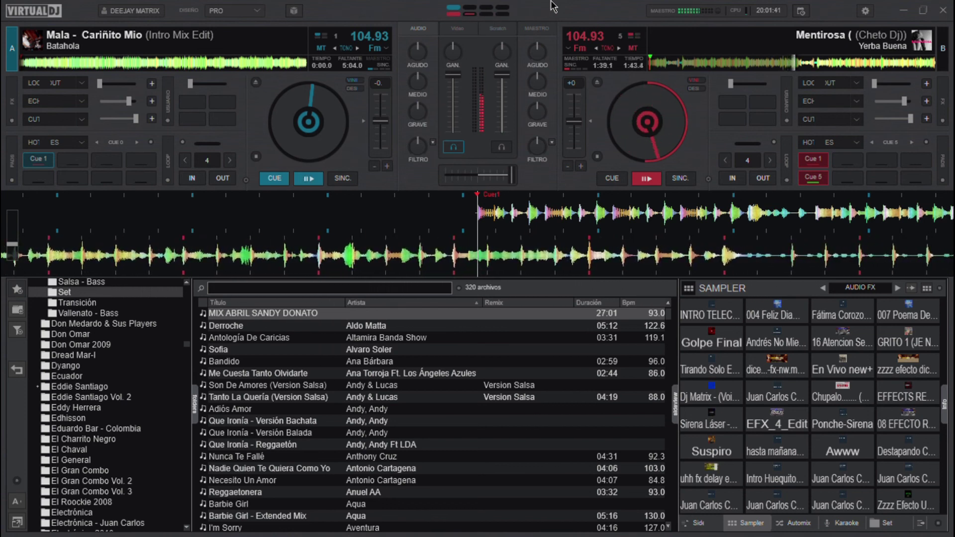
# Mix from Mentirosa into Mala - Cariñito Mio on deck A, using the Tirando Solo Exitos, En Vivo new+ and first last-row samples.
pyautogui.click(714, 368)
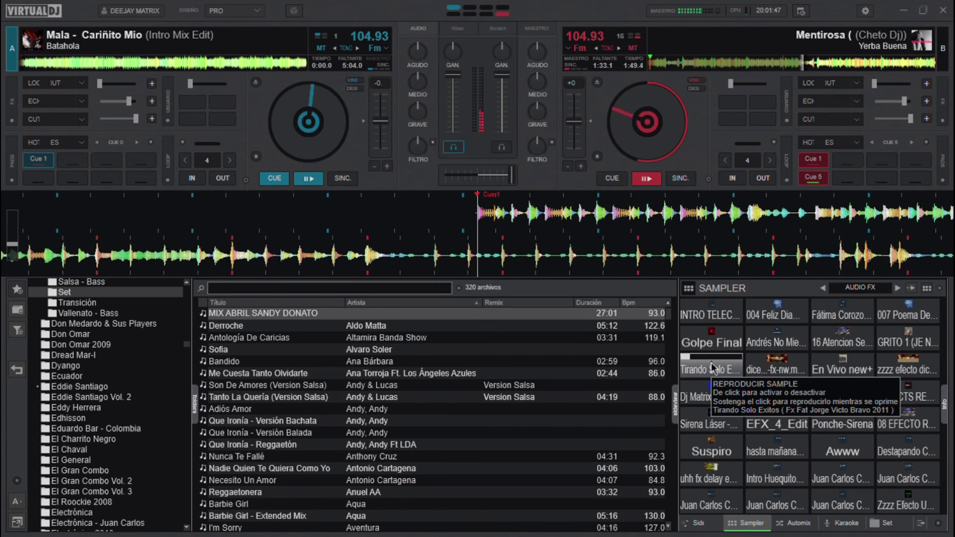
pyautogui.click(839, 370)
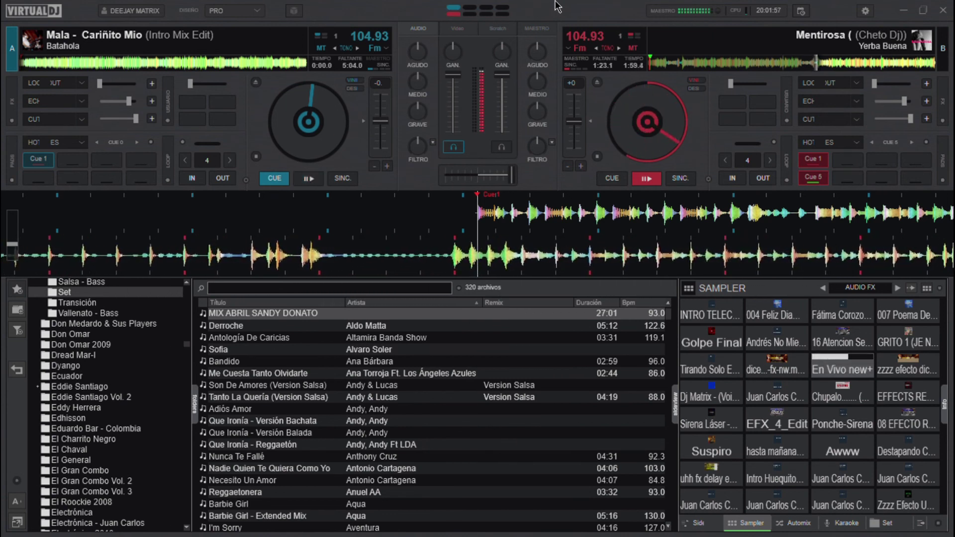
pyautogui.press('space')
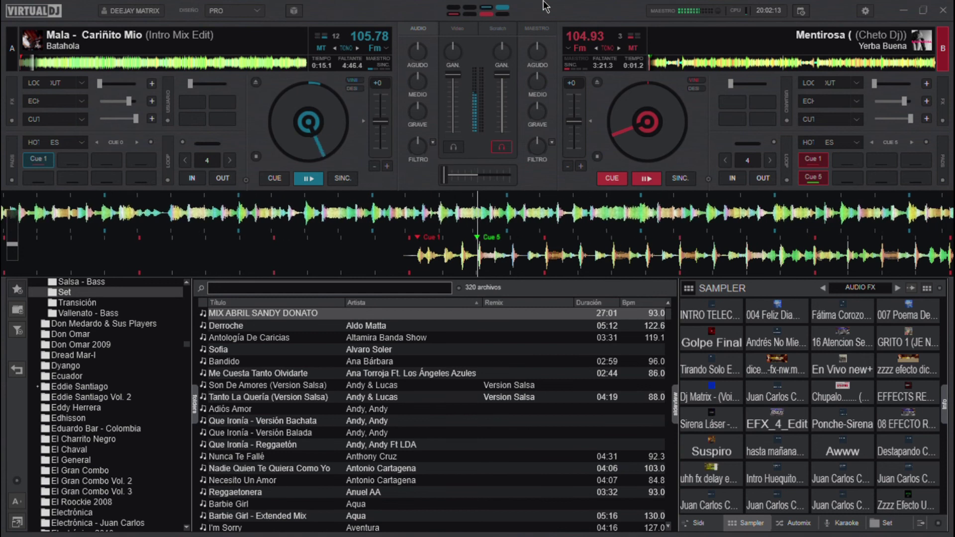
pyautogui.click(710, 506)
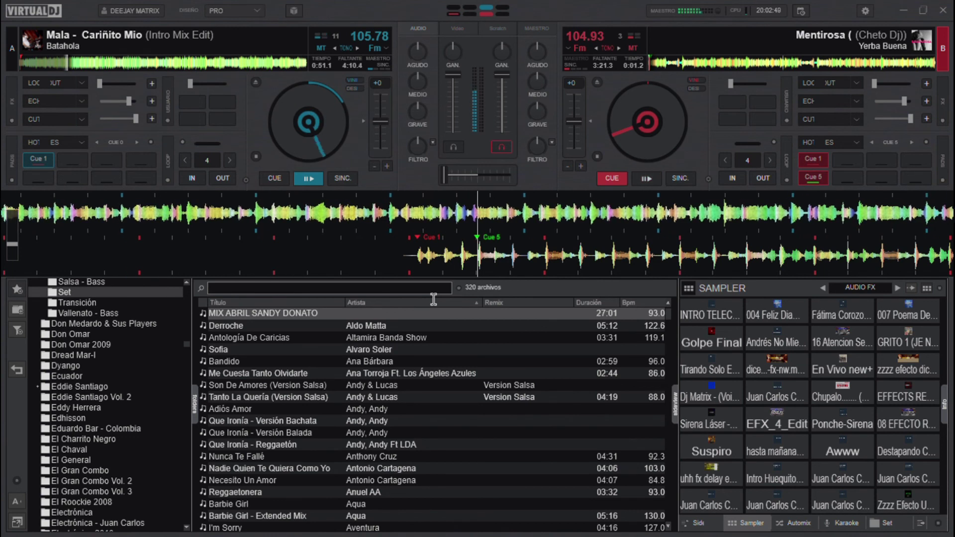
# Search for "la carta tie", load La Carta by Tierra Canela with the analysed BPM onto deck B, and clear the search.
pyautogui.write('la carta')
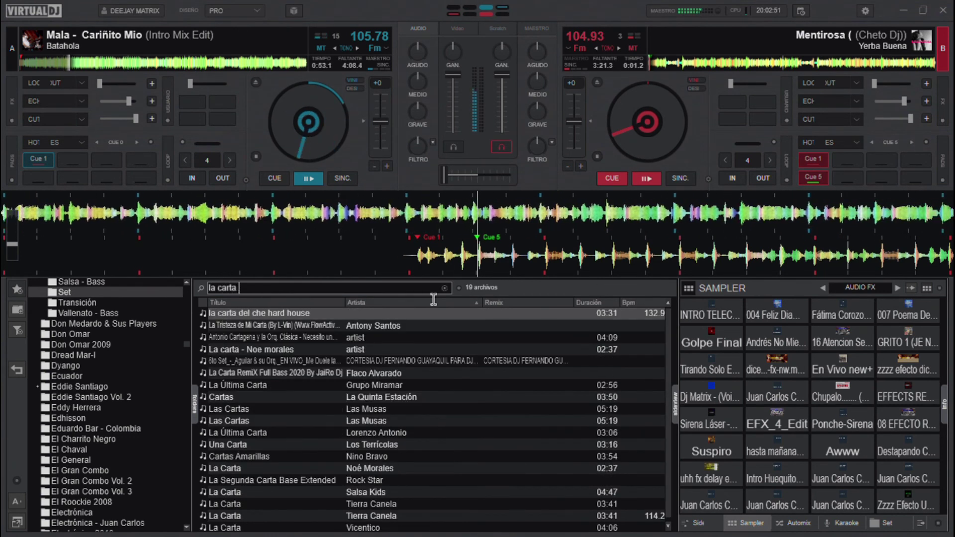
pyautogui.write(' tie')
pyautogui.moveTo(450, 328); pyautogui.dragTo(647, 47)
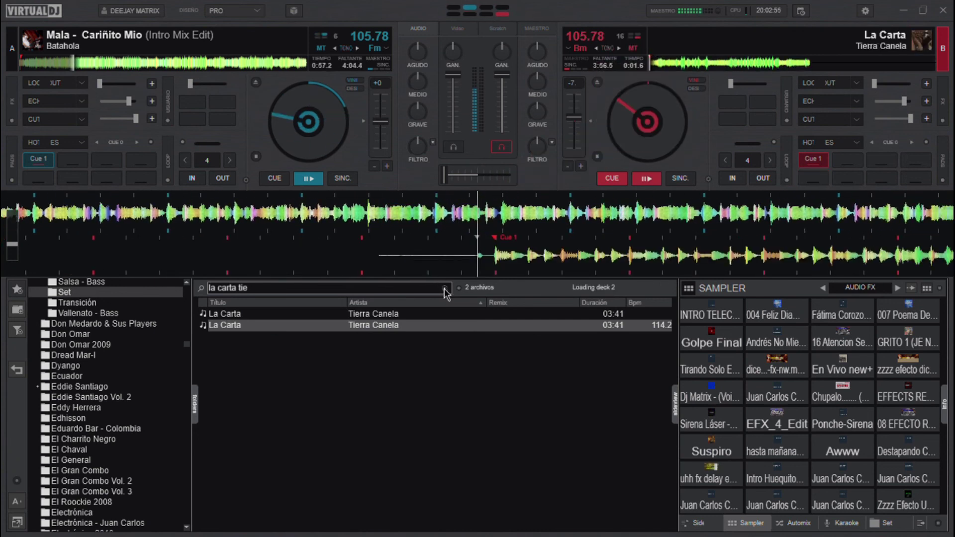
pyautogui.click(446, 287)
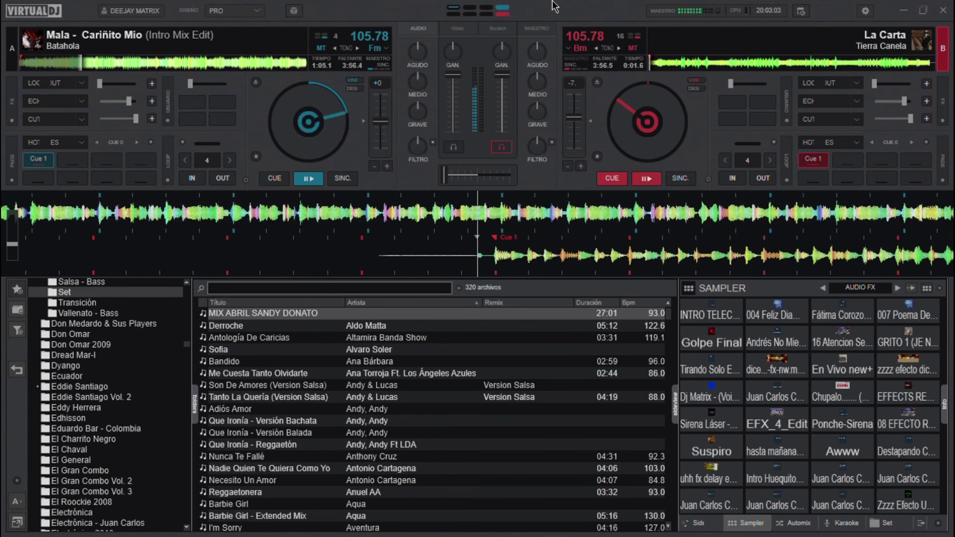
# Cue La Carta at Cue 1 on deck B and play the second last-row sample and Zzzz Efecto U... over Mala - Cariñito Mio.
pyautogui.press('space')
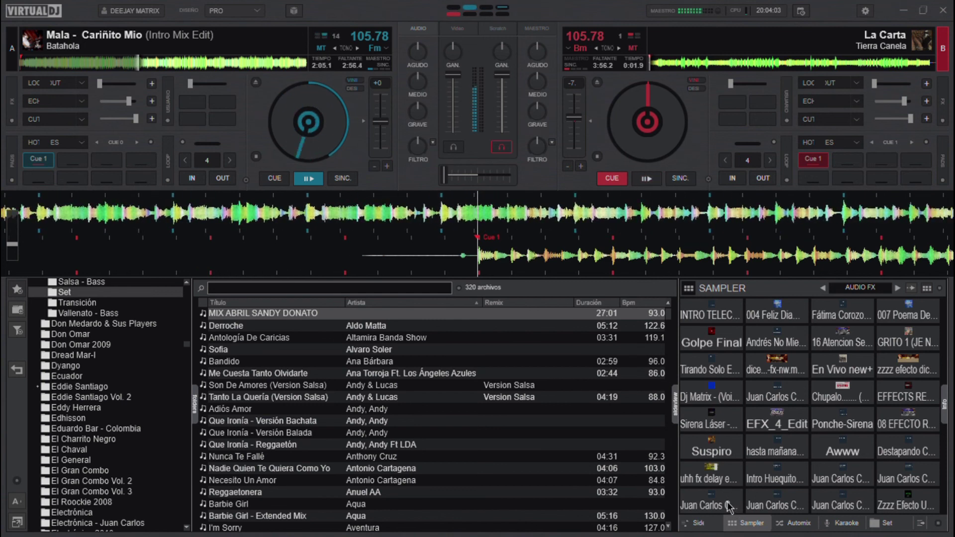
pyautogui.click(761, 505)
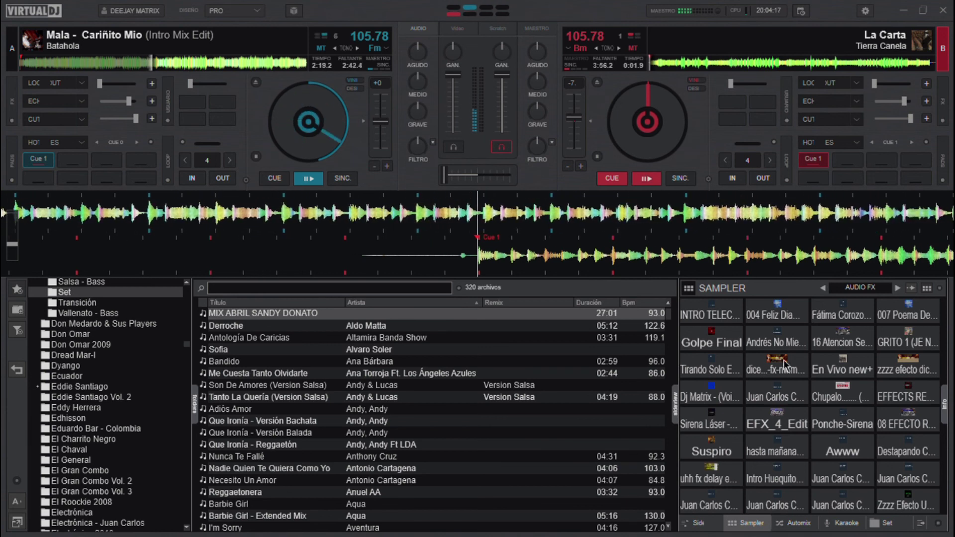
pyautogui.click(902, 506)
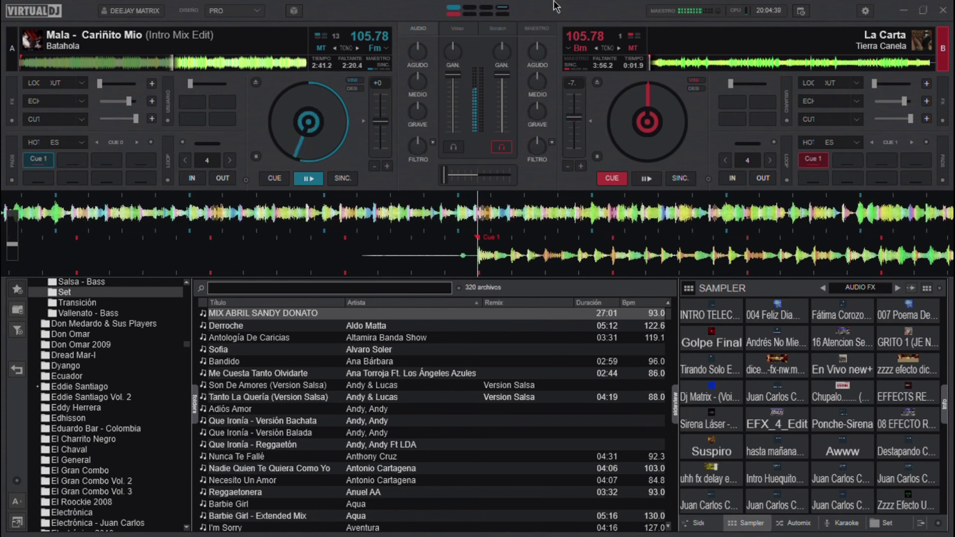
pyautogui.press('space')
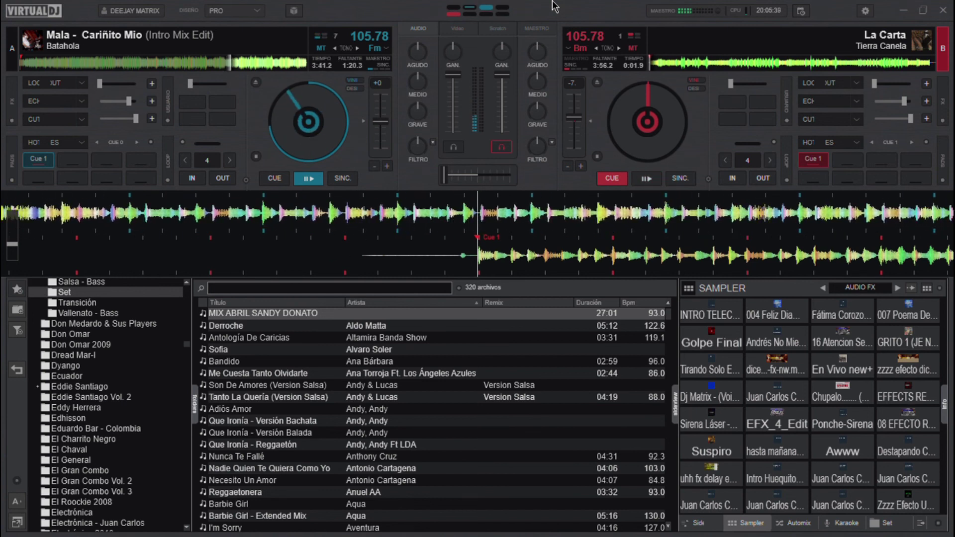
# Mix from Mala - Cariñito Mio into La Carta on deck B, using the second fourth-row and first last-row samples.
pyautogui.click(776, 391)
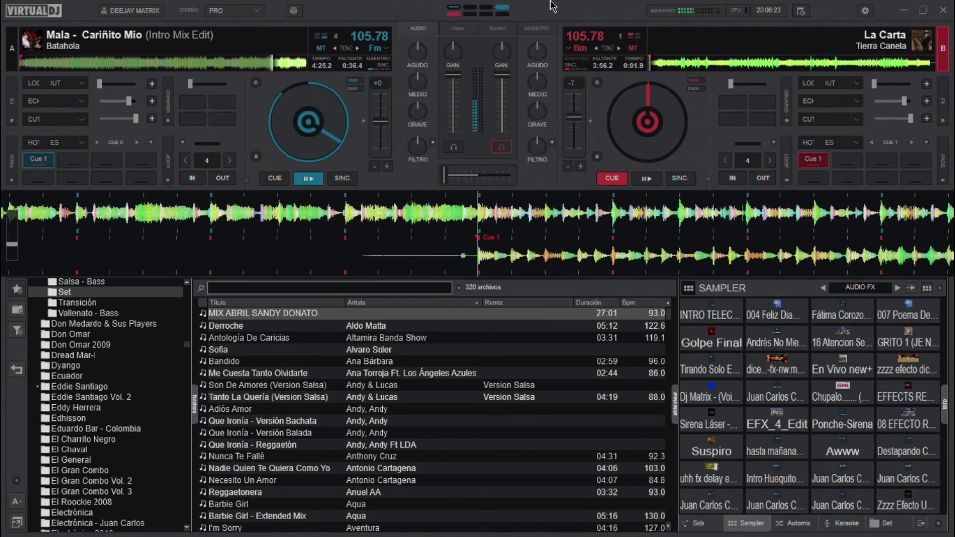
pyautogui.press('space')
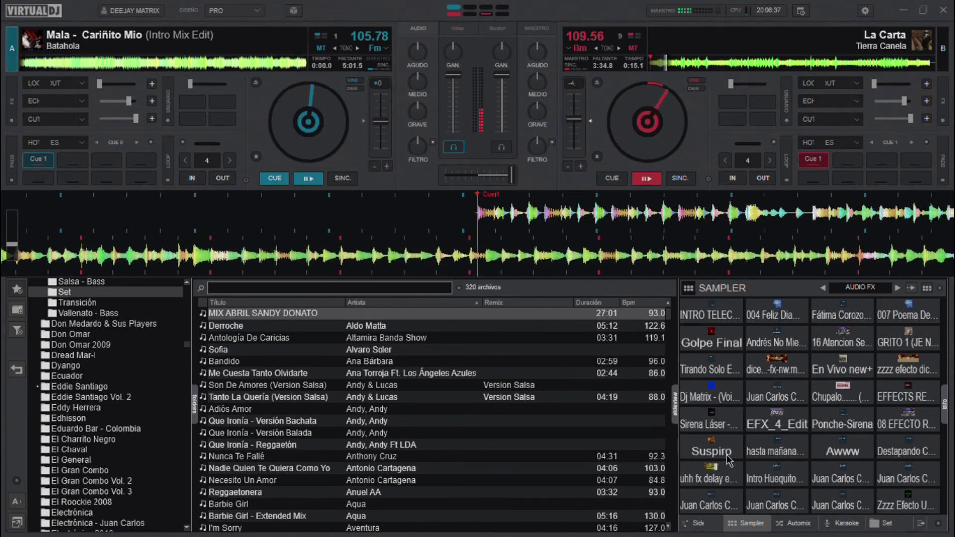
pyautogui.click(707, 502)
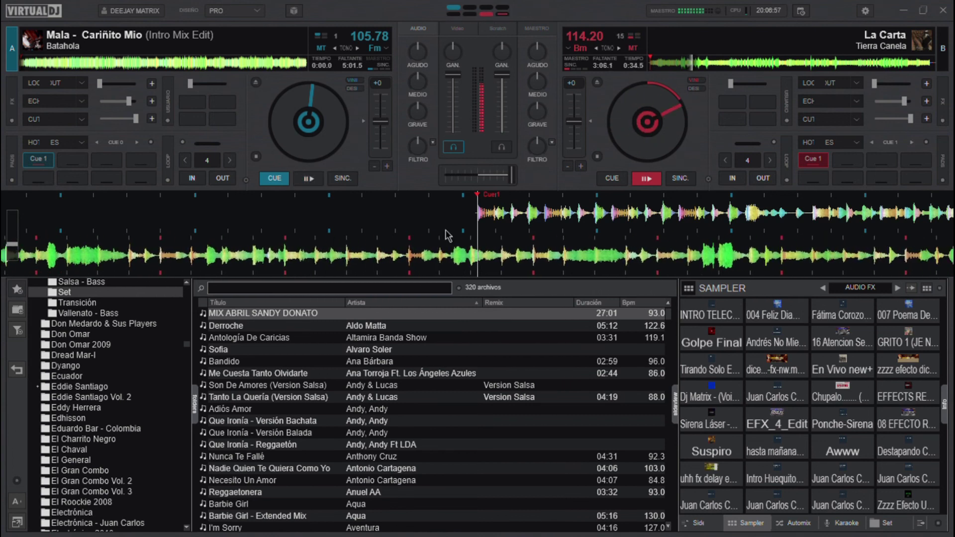
# Search for "rumba lam", load the second-listed Rumba Lambada by Natusha onto deck A at Cue 7, and clear the search.
pyautogui.write('rumba lam')
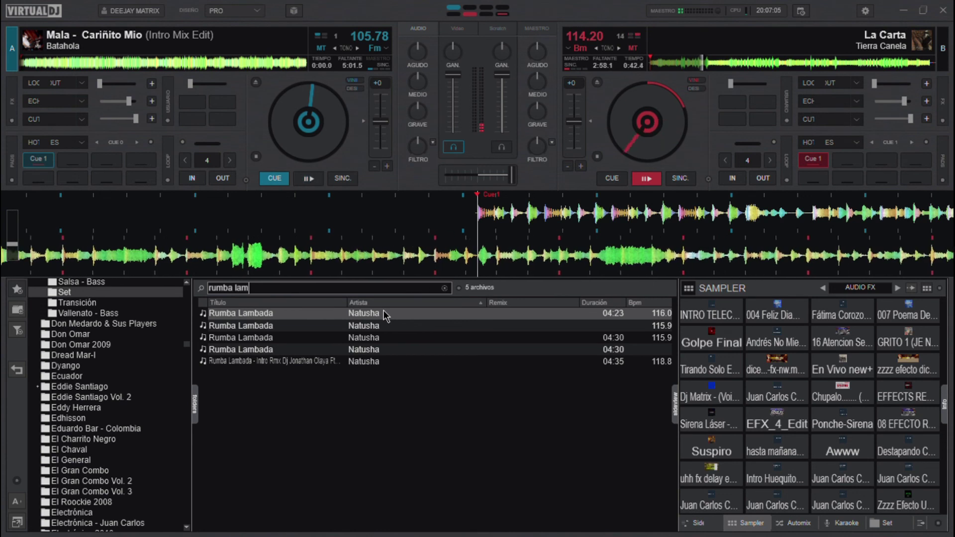
pyautogui.moveTo(383, 325); pyautogui.dragTo(309, 114)
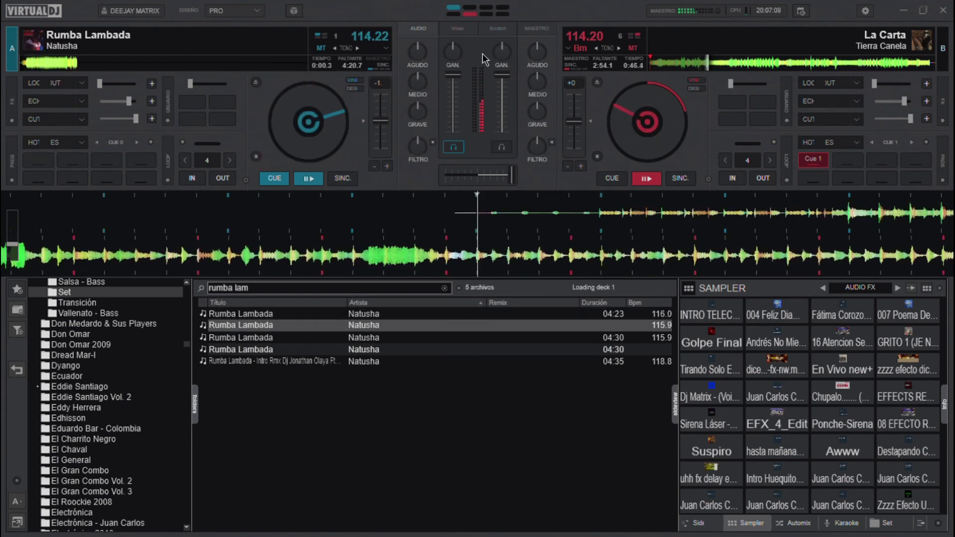
pyautogui.click(316, 312)
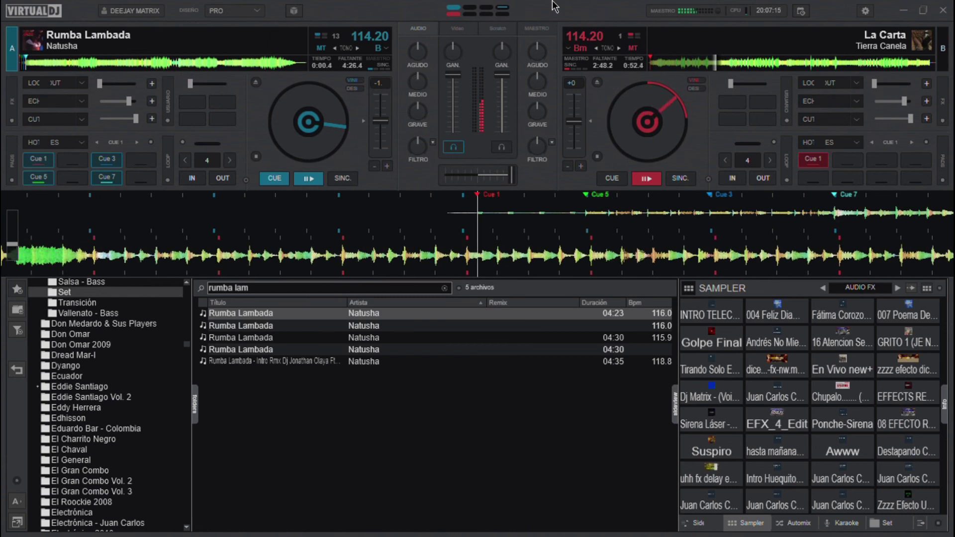
pyautogui.press('7')
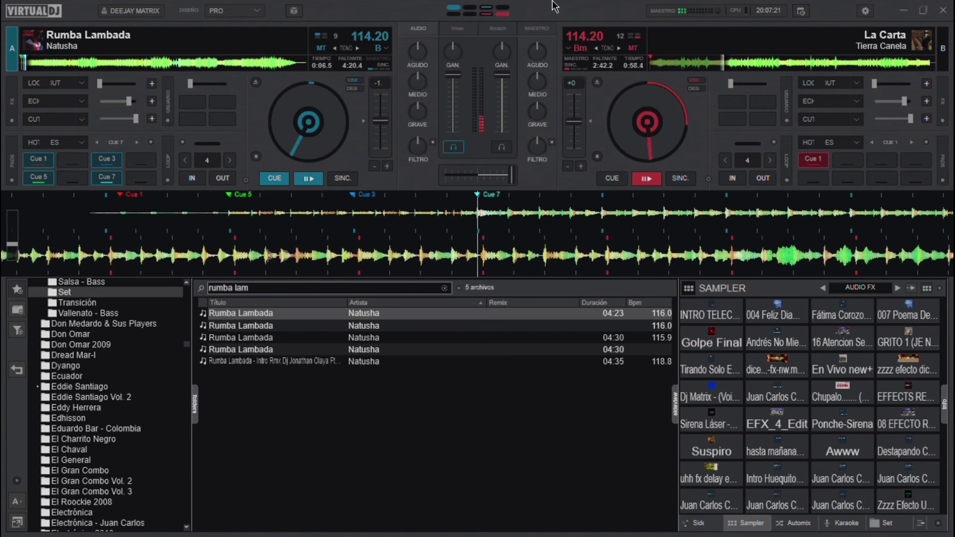
pyautogui.click(444, 290)
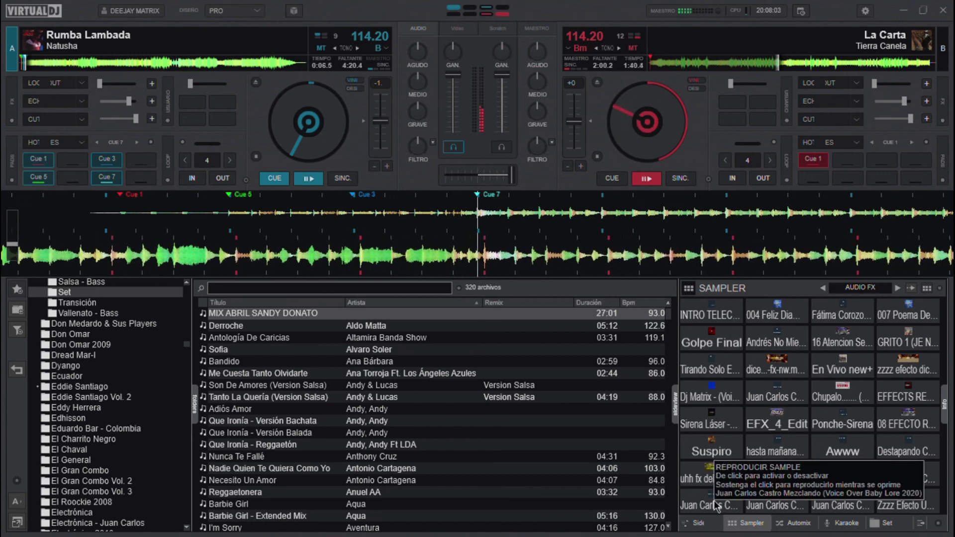
# Mix from La Carta into Rumba Lambada on deck A, using the first last-row and zzzz efecto dic... samples.
pyautogui.press('space')
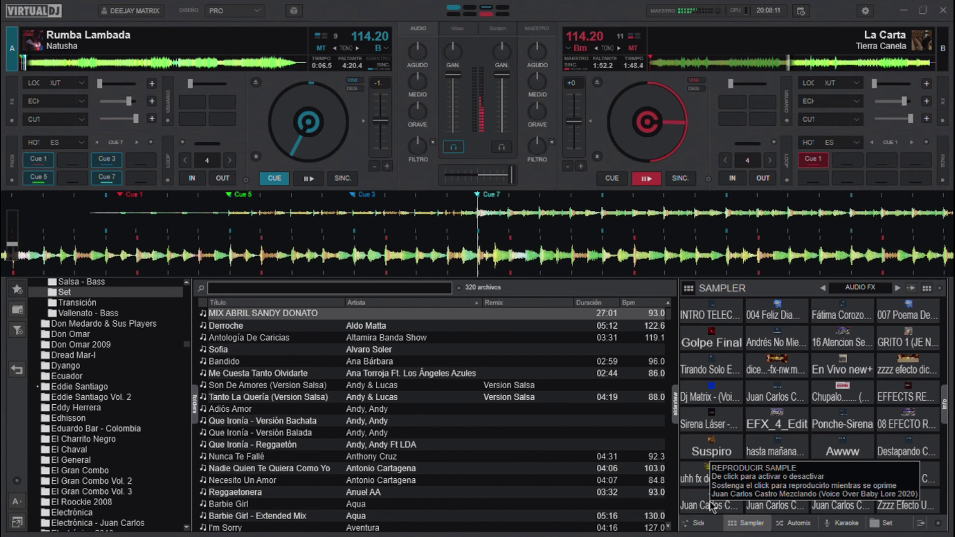
pyautogui.click(712, 506)
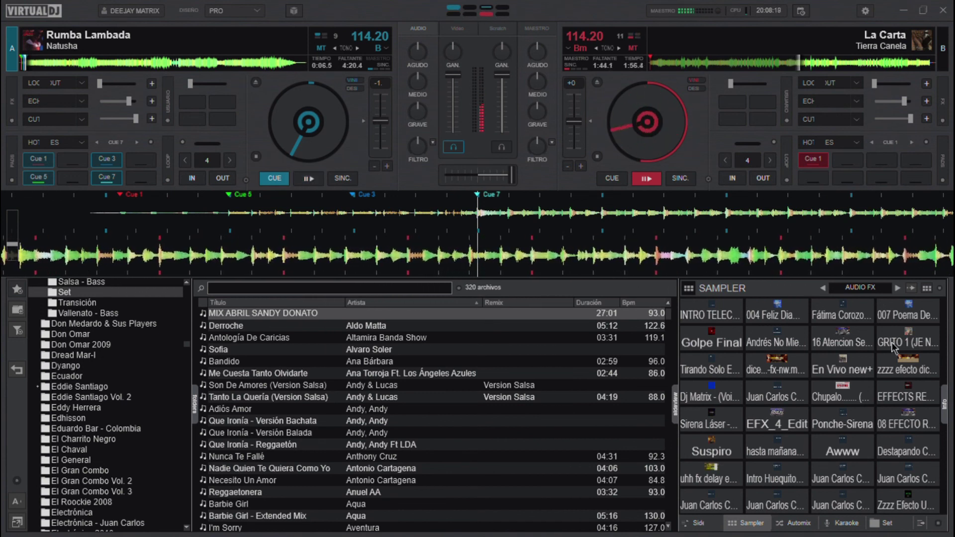
pyautogui.click(900, 368)
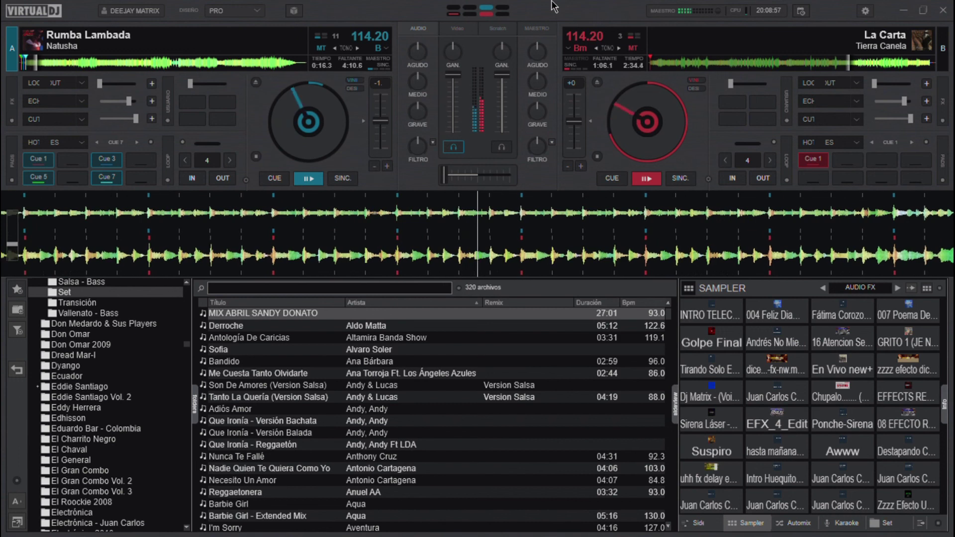
# Reset Rumba Lambada to its original tempo and return La Carta to Cue 1, playing the first last-row and En Vivo new+ samples.
pyautogui.click(365, 124)
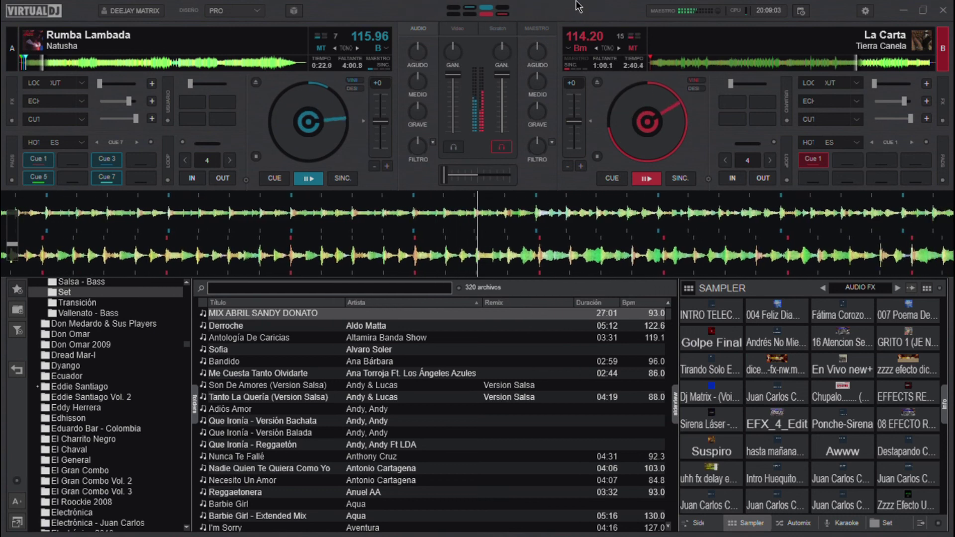
pyautogui.press('Home')
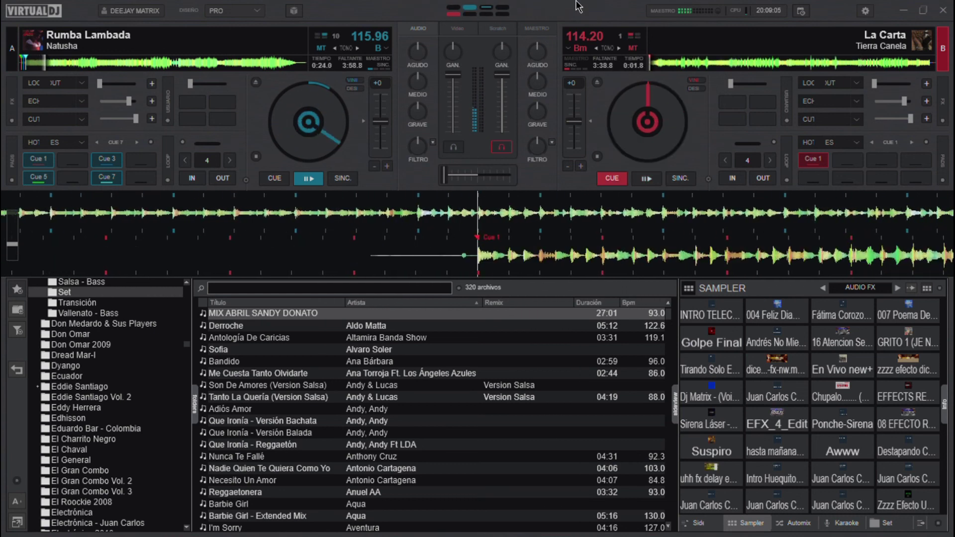
pyautogui.click(709, 505)
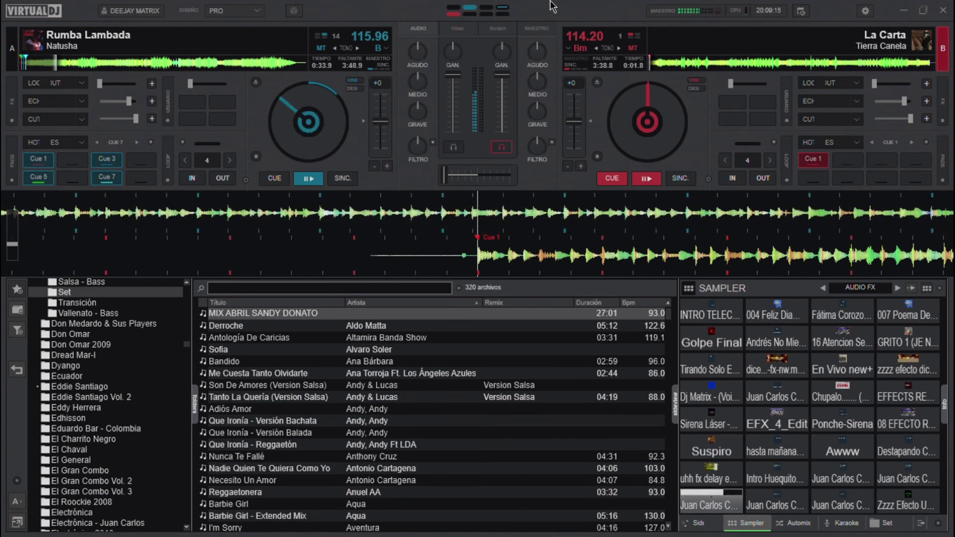
pyautogui.click(837, 367)
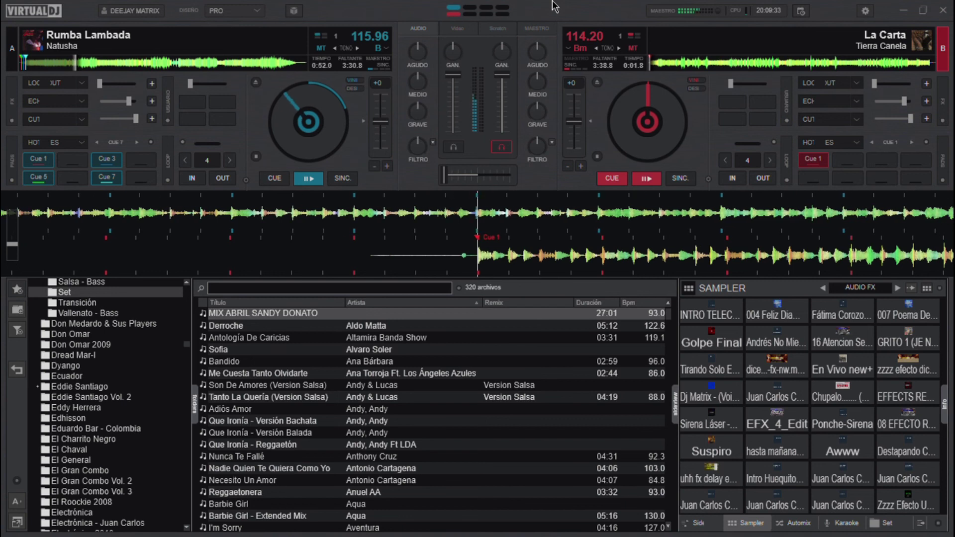
# Search for "mi corazon ne" and load Mi Corazón Nene by Liz onto deck B.
pyautogui.write('mi corazon n')
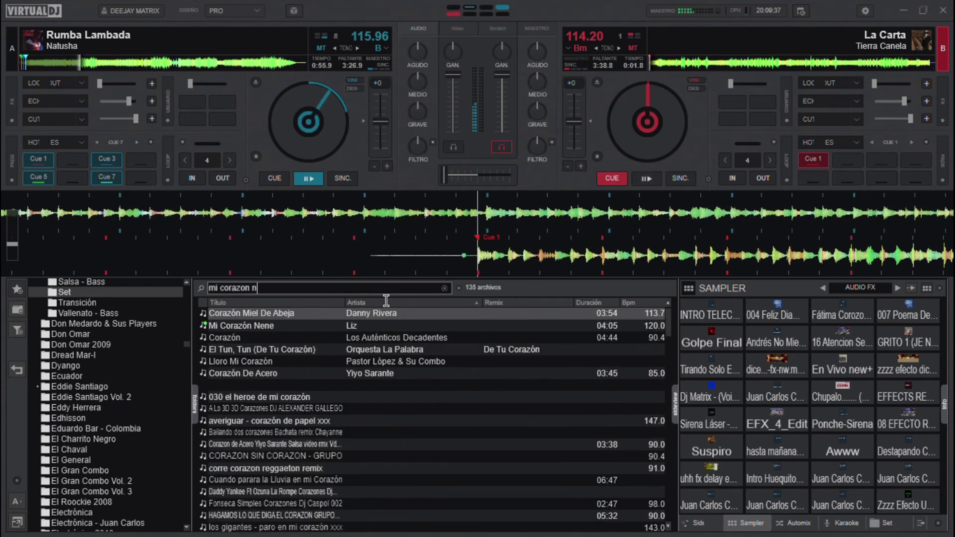
pyautogui.write('e')
pyautogui.moveTo(386, 313); pyautogui.dragTo(662, 82)
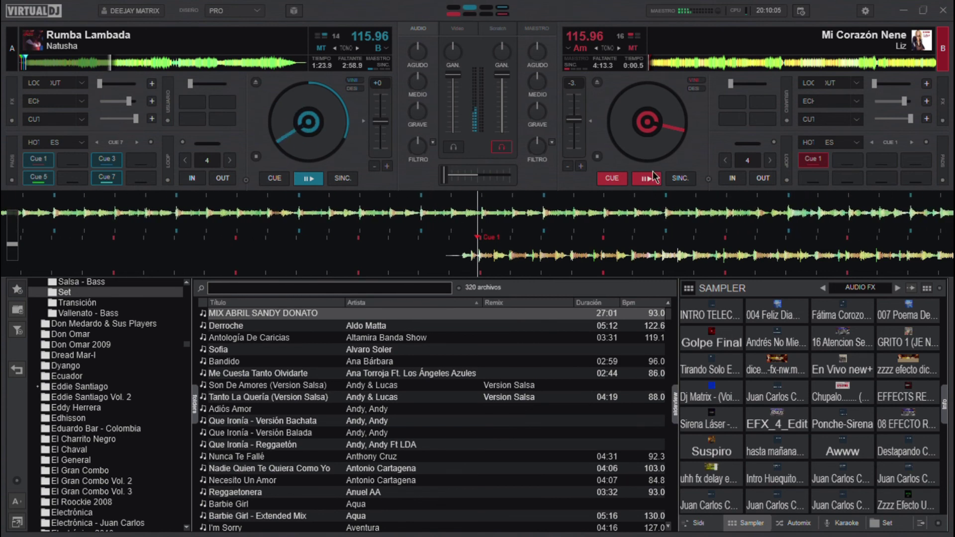
# Play the Tirando Solo E... sample once and the Zzzz Efecto U... sample twice over Rumba Lambada.
pyautogui.click(713, 370)
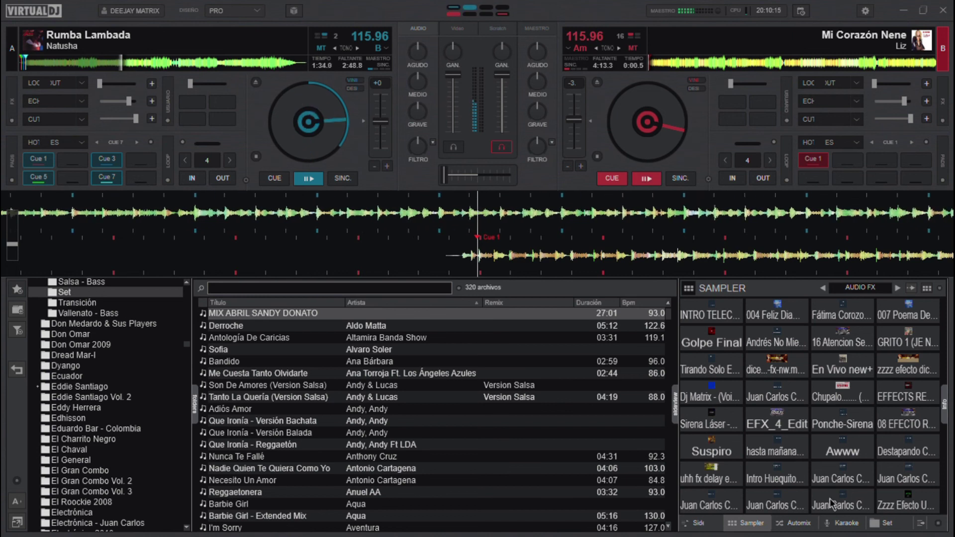
pyautogui.click(901, 508)
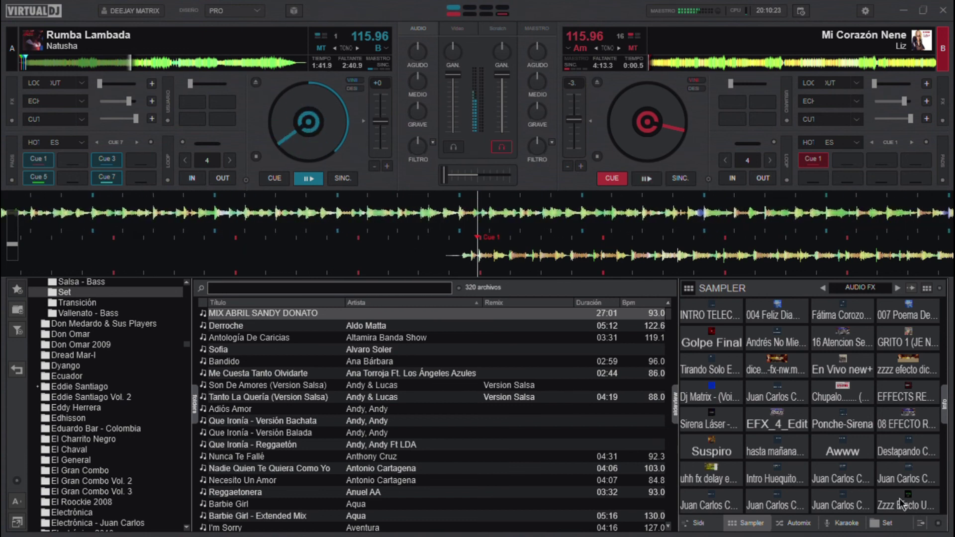
pyautogui.click(901, 503)
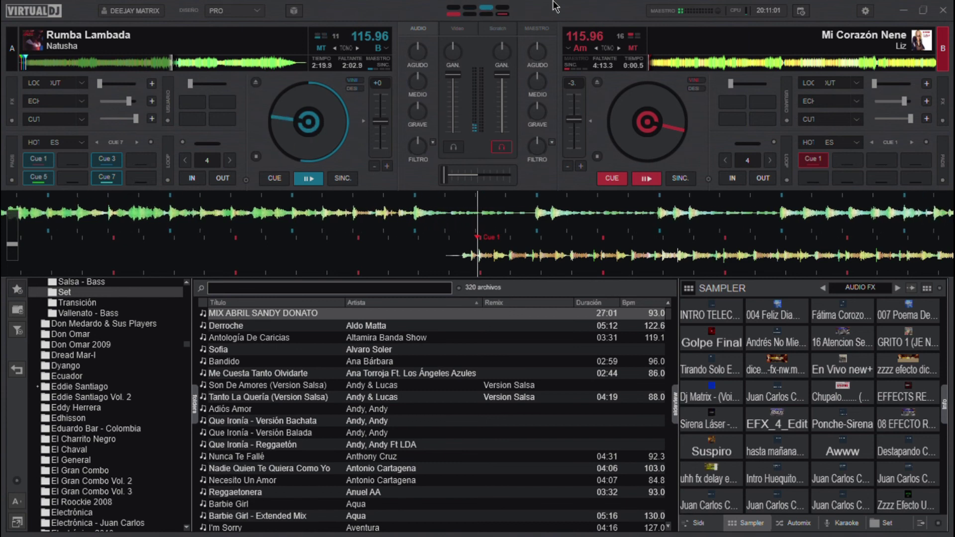
# Mix from Rumba Lambada into Mi Corazón Nene on deck B, using the 004 Feliz Dia... and first last-row samples.
pyautogui.click(777, 314)
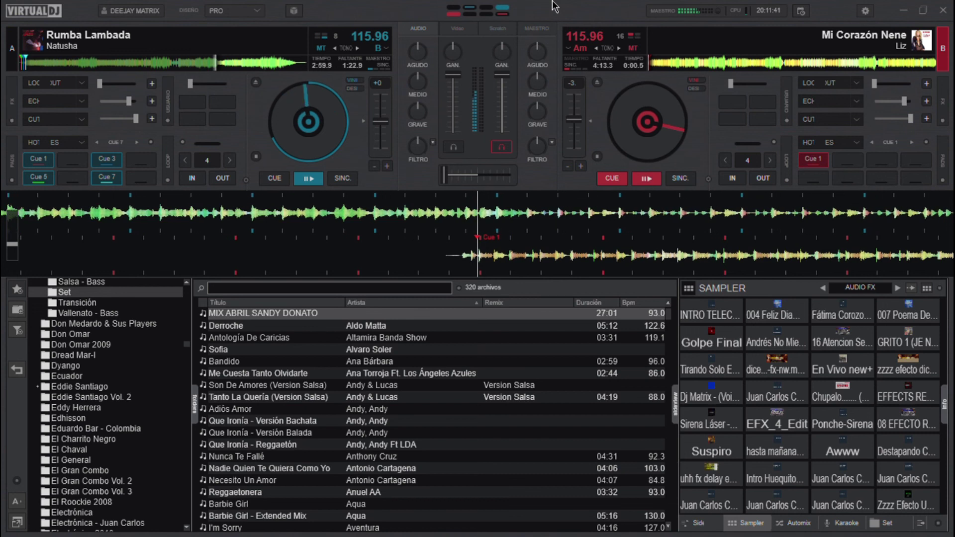
pyautogui.press('space')
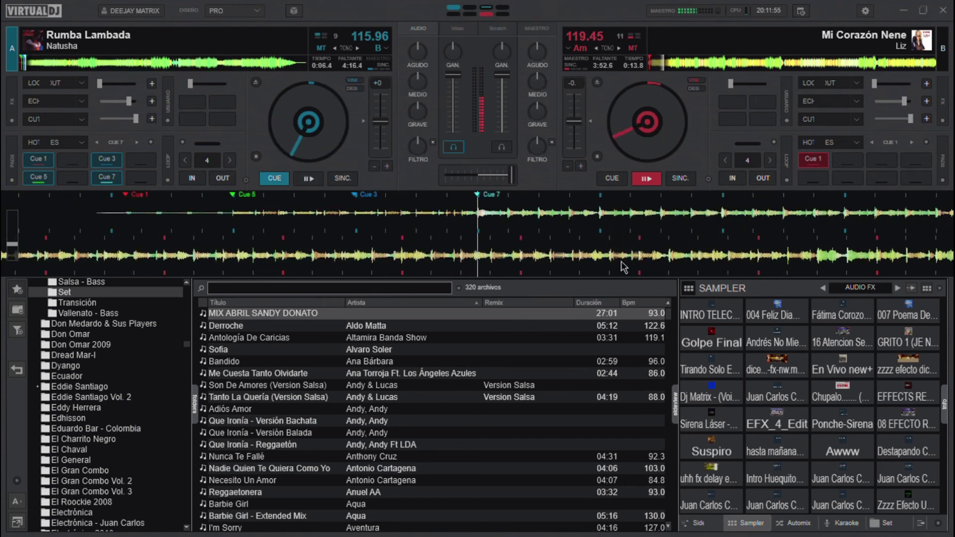
pyautogui.click(724, 505)
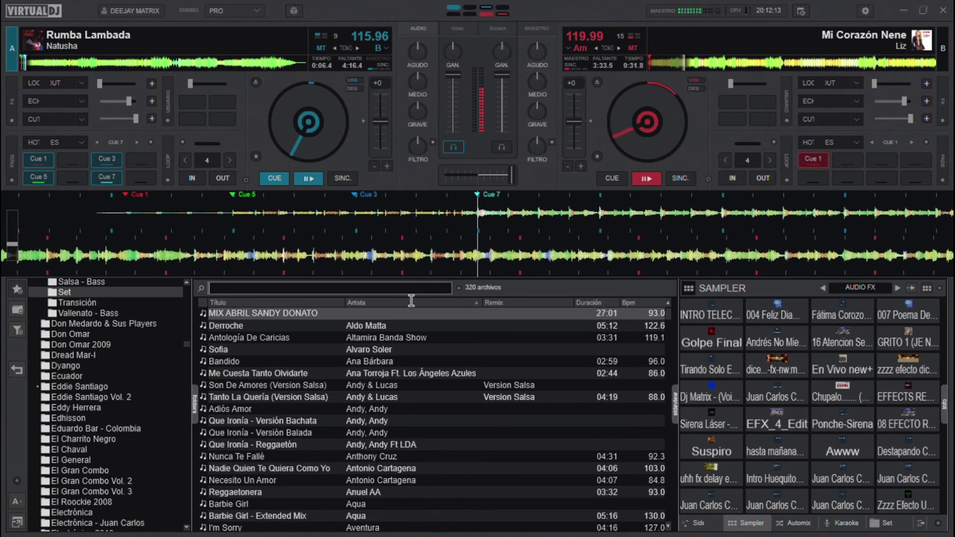
# Search for "dulcemente bella", load Miguel Moly's track onto deck A, clear the search, and mix into it from Mi Corazón Nene.
pyautogui.write('dulc')
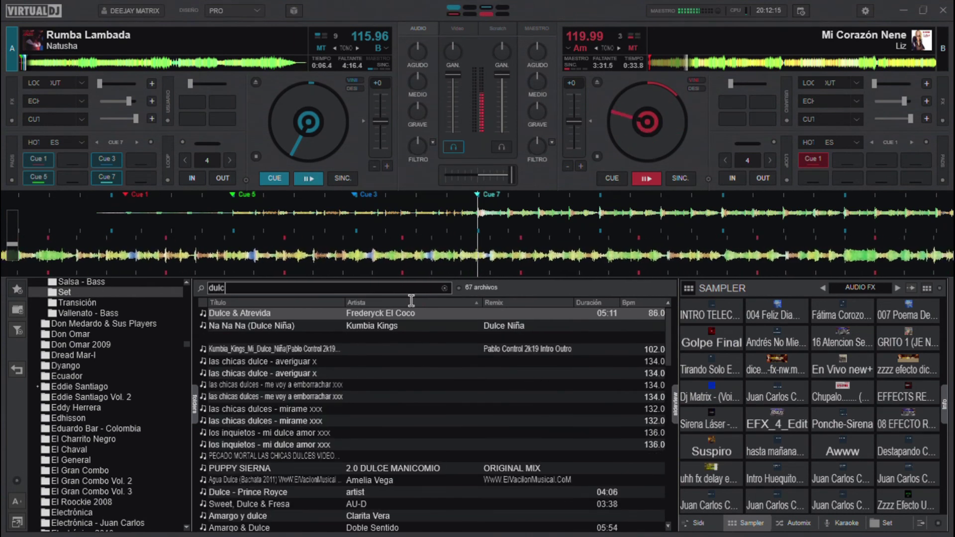
pyautogui.write('emente bella')
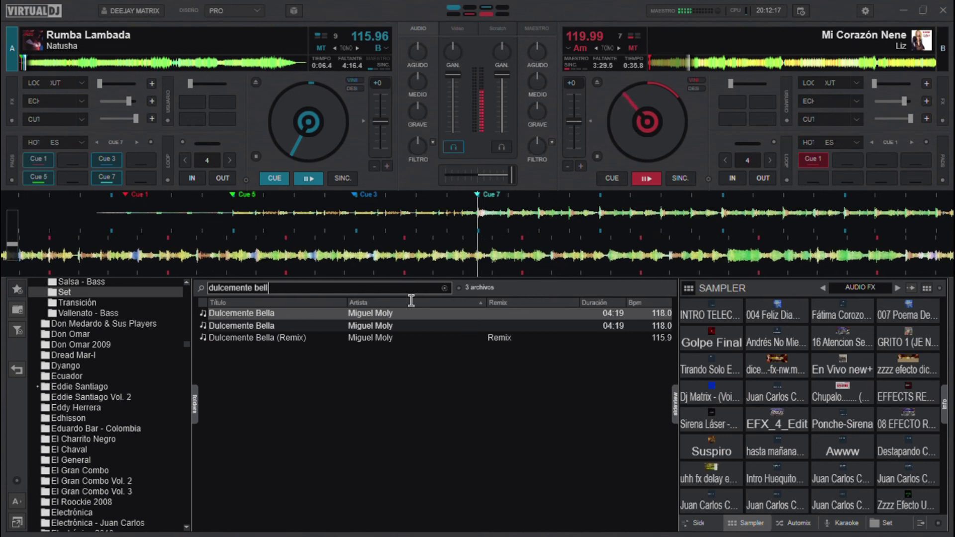
pyautogui.moveTo(385, 321); pyautogui.dragTo(393, 89)
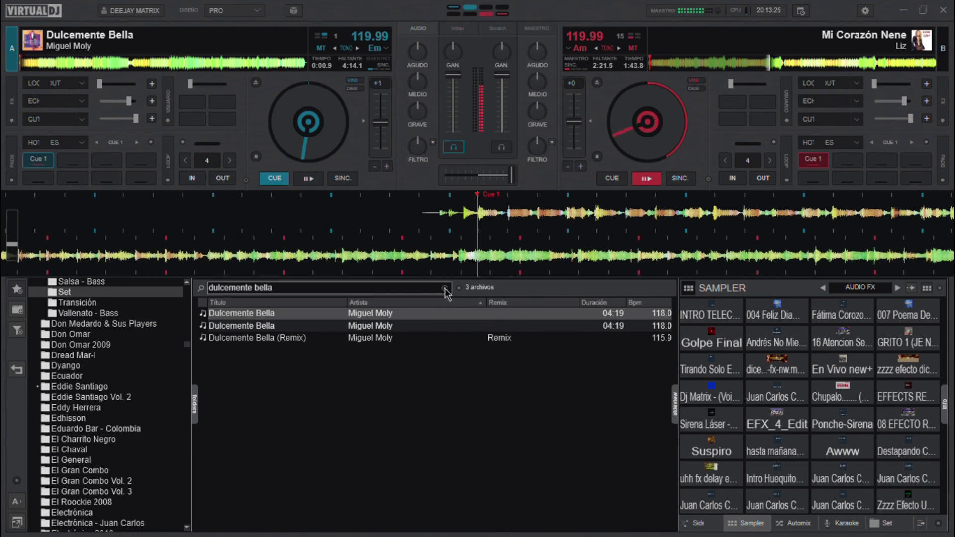
pyautogui.press('Escape')
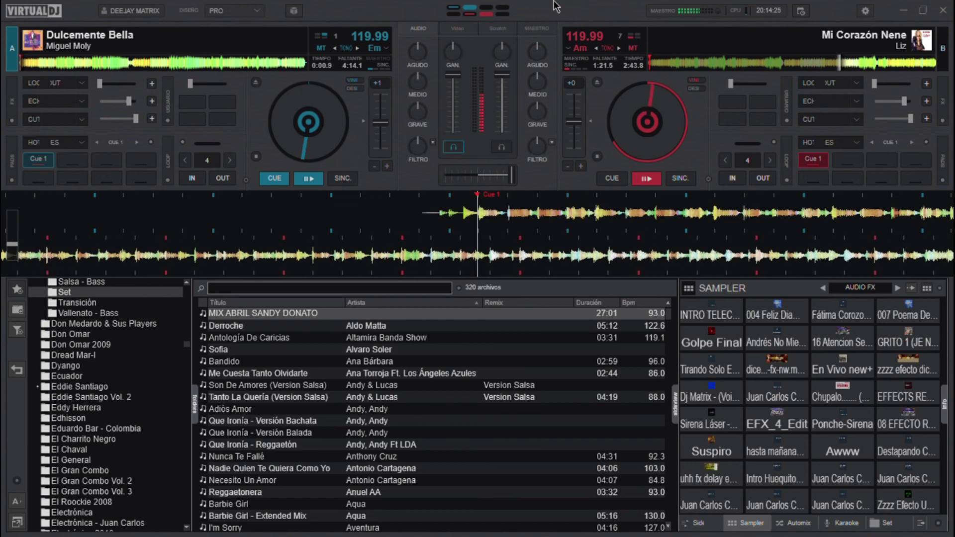
pyautogui.press('space')
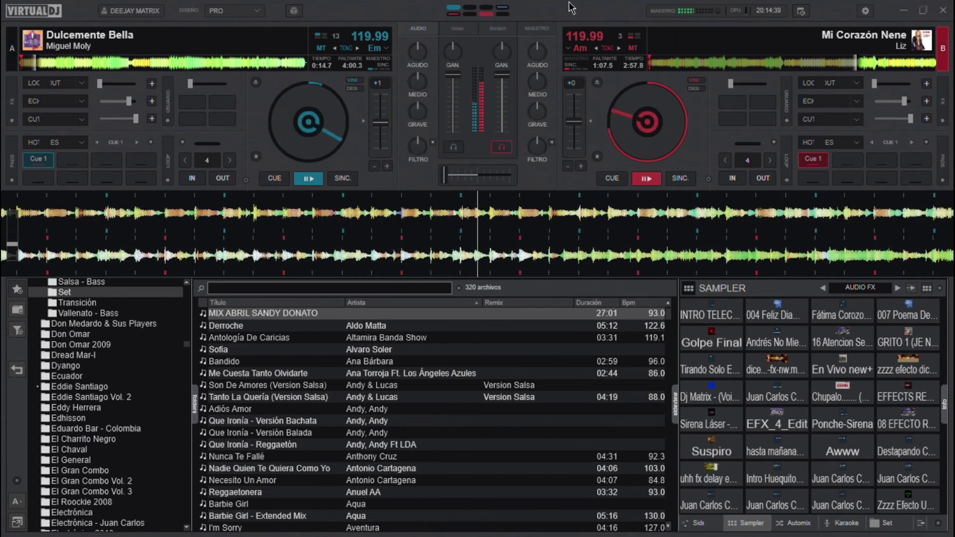
# Search for "el la engañ" and load El La Engañó by Natusha with the analysed BPM onto deck B.
pyautogui.write('e')
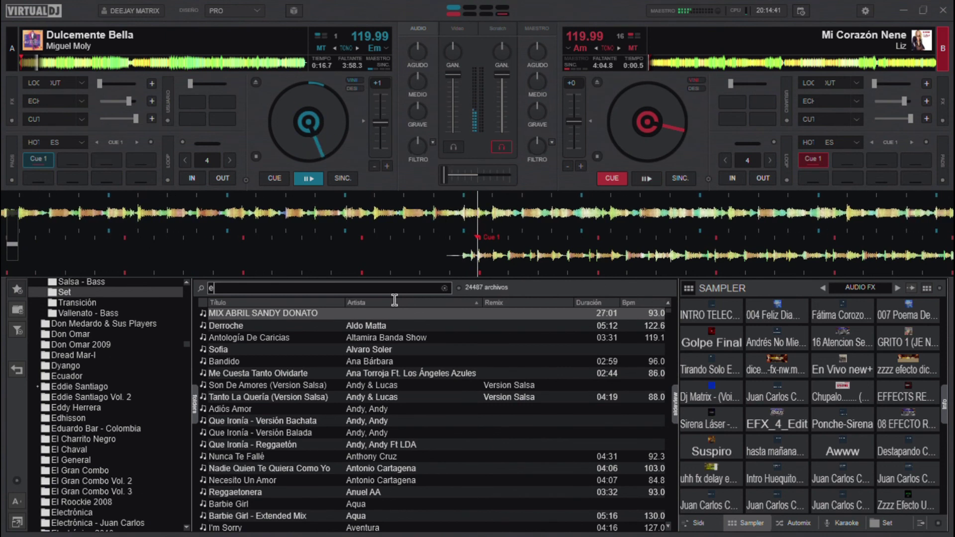
pyautogui.write('l la engañ')
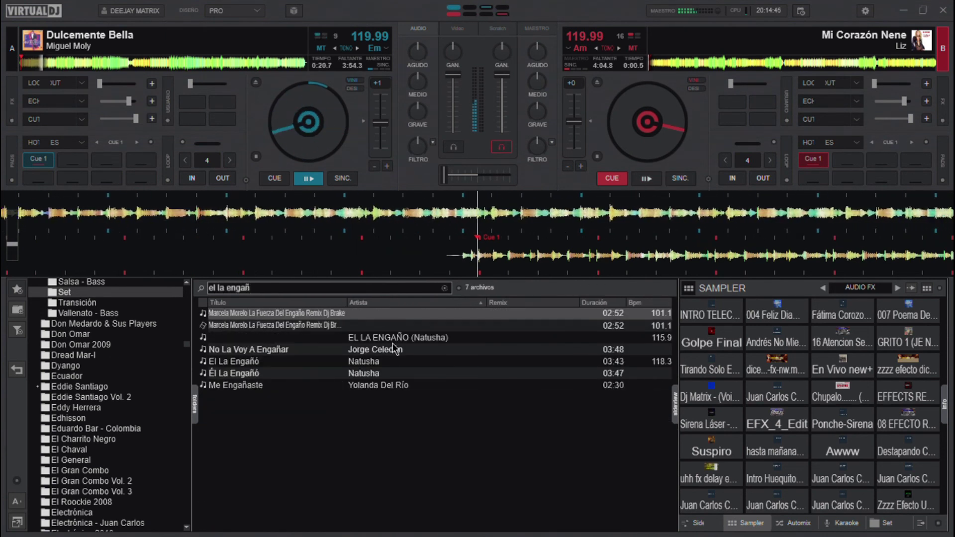
pyautogui.click(392, 365)
pyautogui.moveTo(392, 367); pyautogui.dragTo(647, 122)
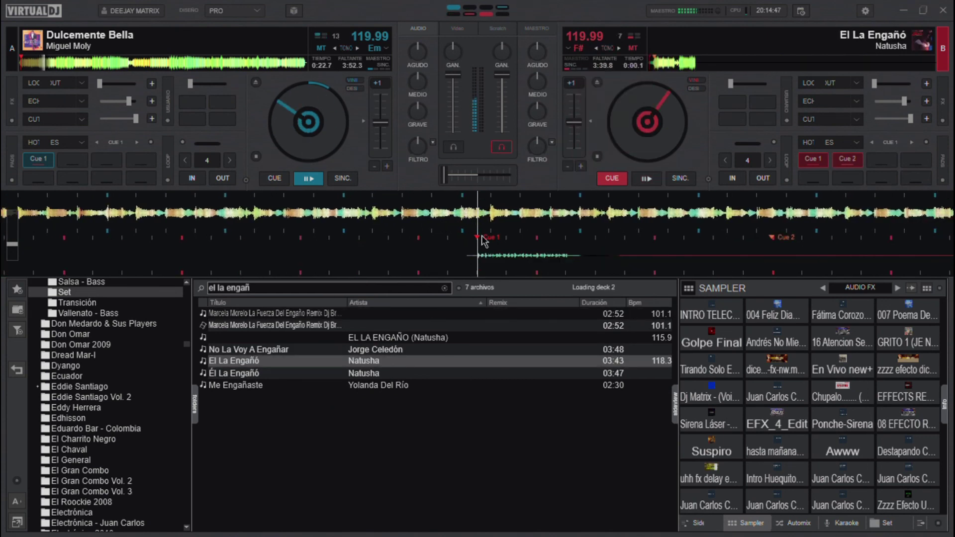
# Cue El La Engañó at Cue 2 on deck B and play the first last-row and fourth second-to-last-row samples over Dulcemente Bella.
pyautogui.click(710, 505)
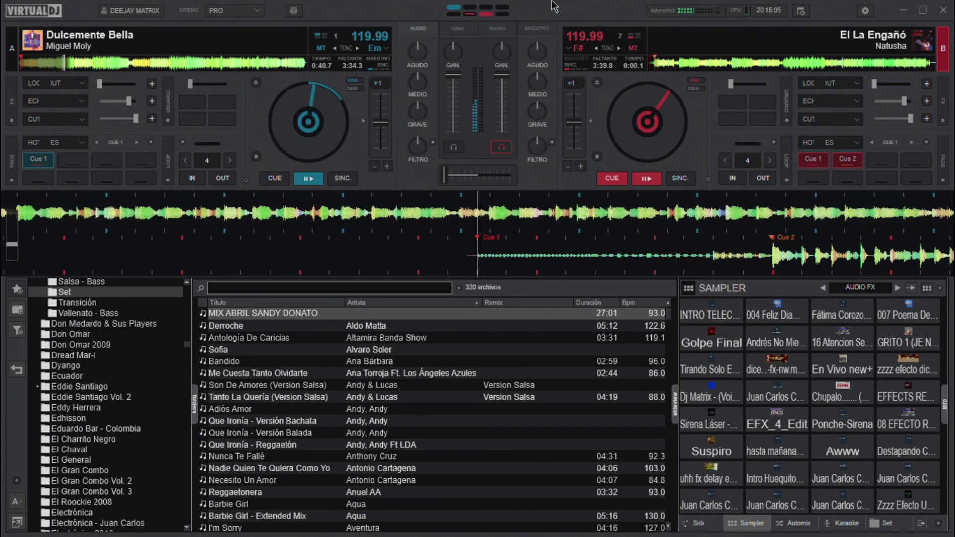
pyautogui.press('2')
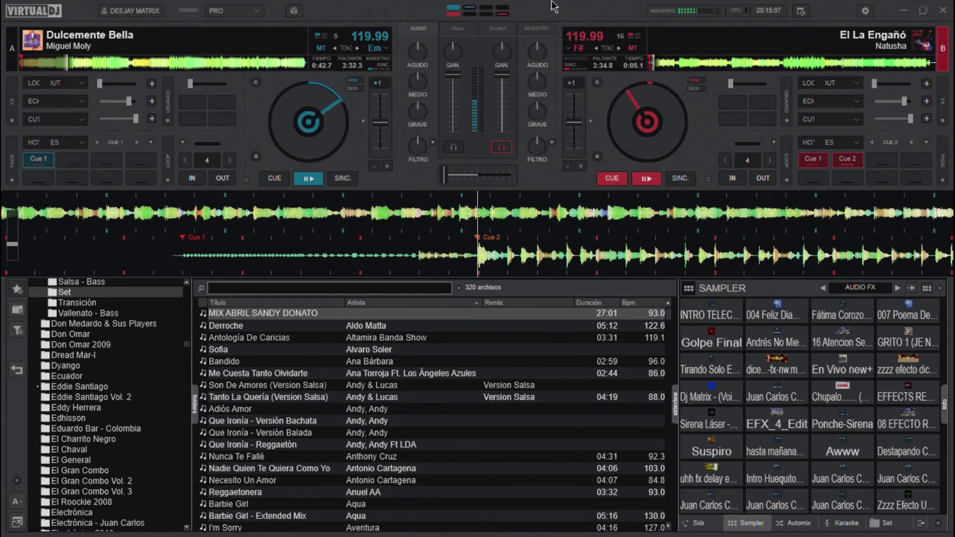
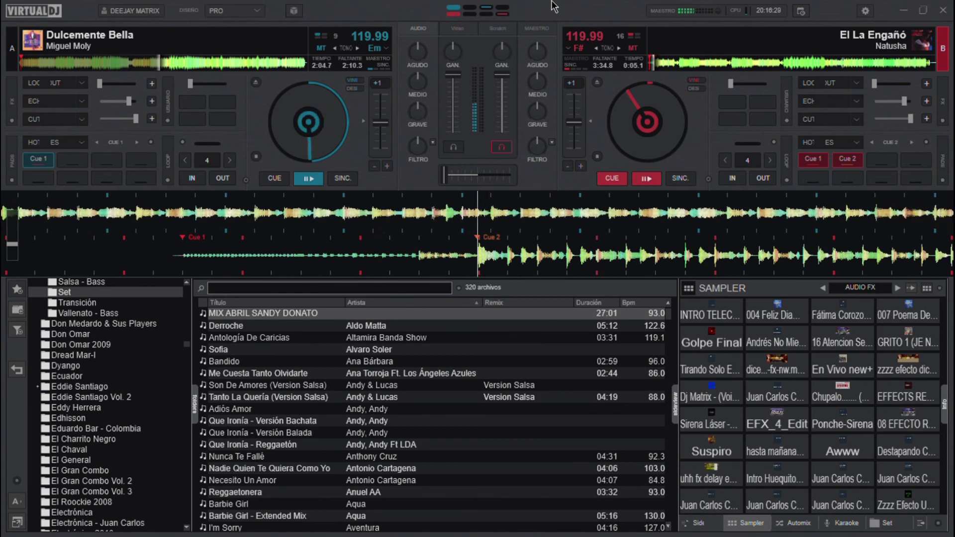
pyautogui.click(901, 474)
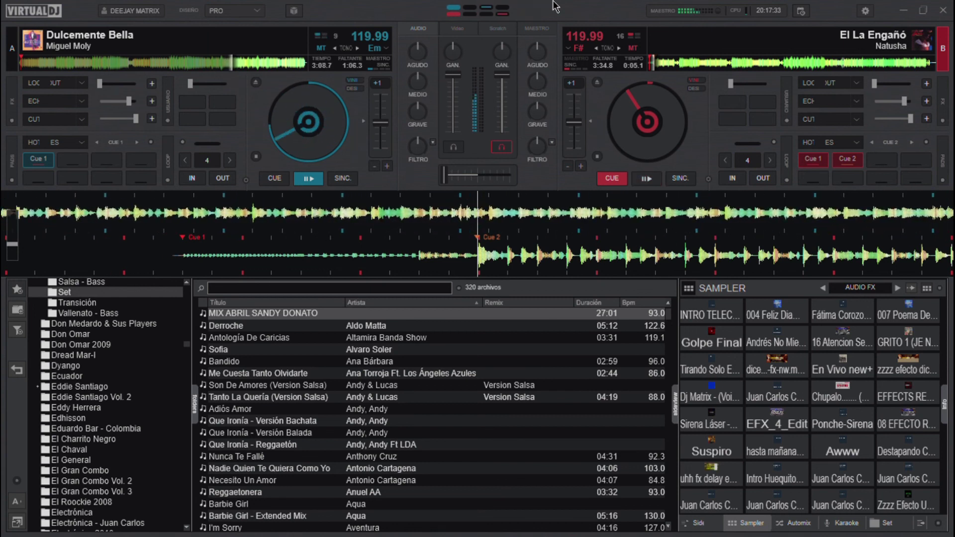
# Mix from Dulcemente Bella into El La Engañó on deck B, playing the third second-to-last-row, Tirando Solo E... and En Vivo new+ samples.
pyautogui.press('space')
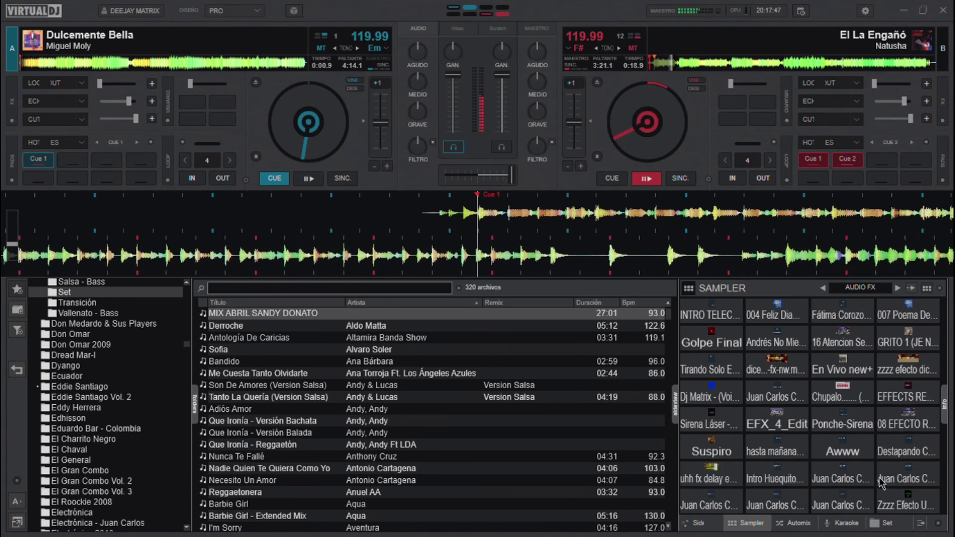
pyautogui.click(852, 478)
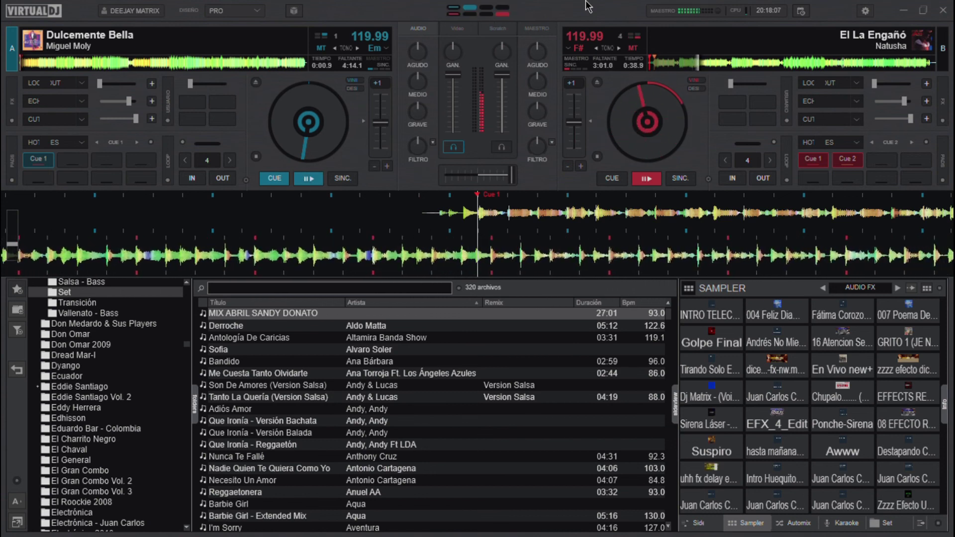
pyautogui.click(703, 364)
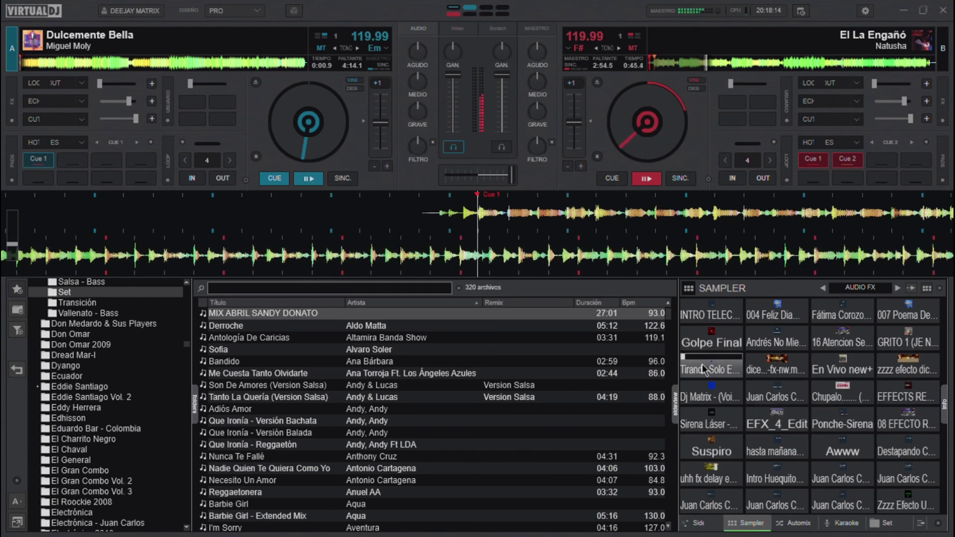
pyautogui.click(832, 373)
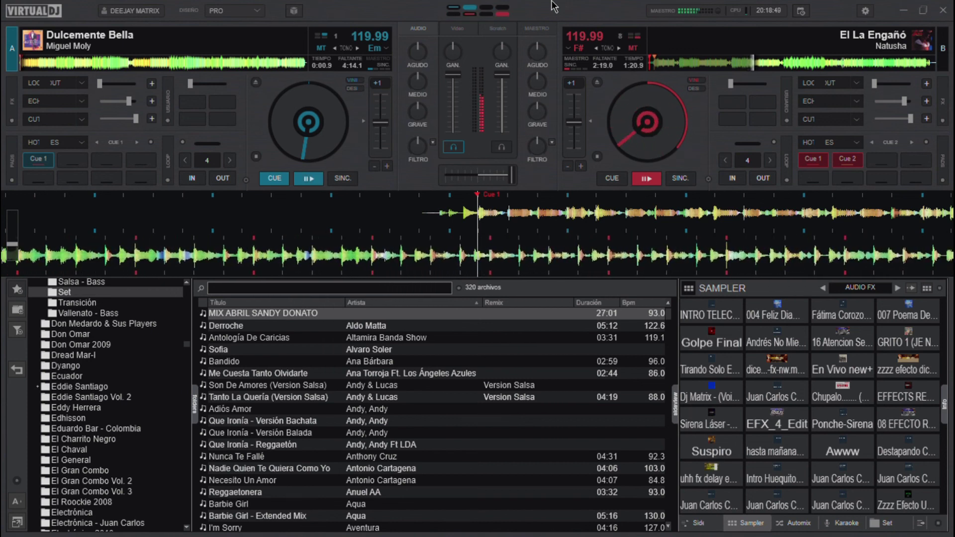
# Play the first last-row, second fourth-row and 004 Feliz Dia... samples over El La Engañó, and finish its ending with Golpe Final.
pyautogui.click(716, 507)
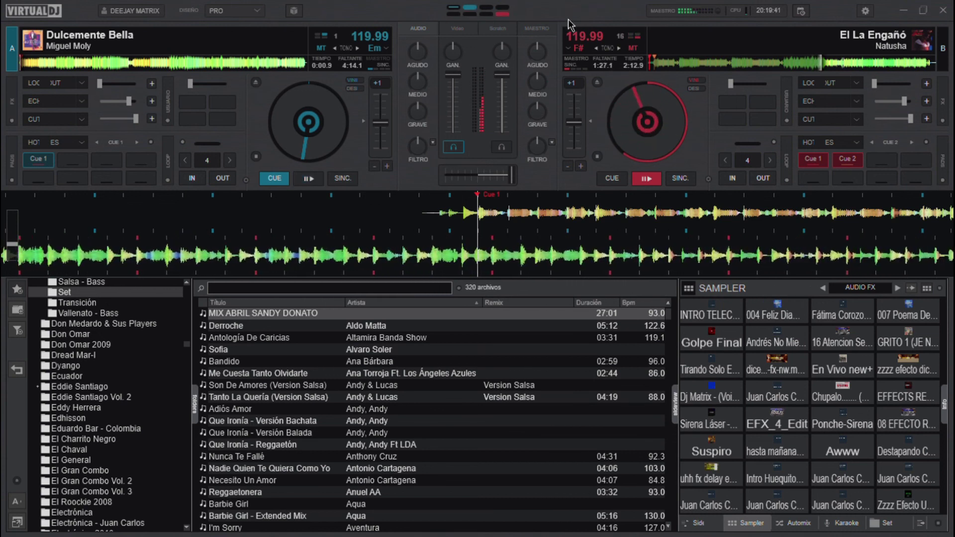
pyautogui.click(770, 395)
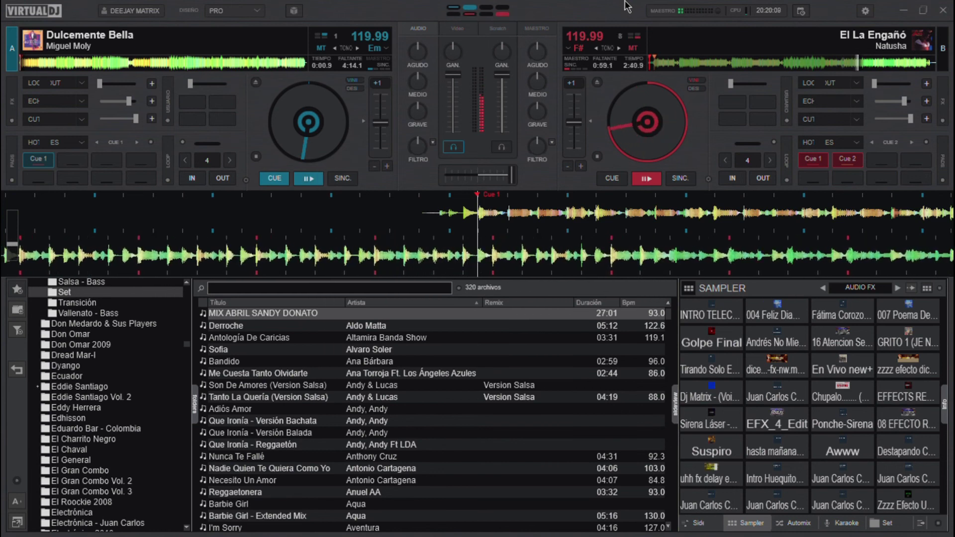
pyautogui.press('space')
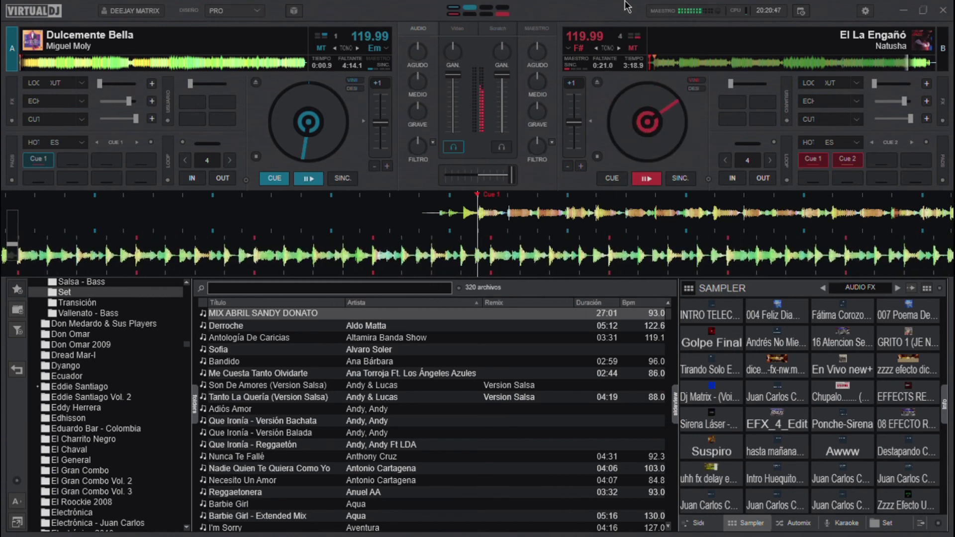
pyautogui.click(776, 316)
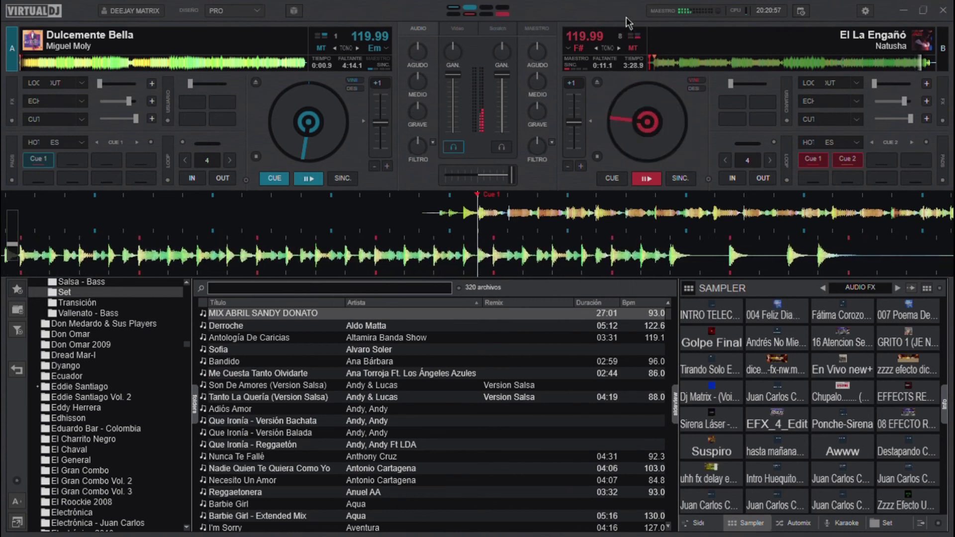
pyautogui.click(707, 337)
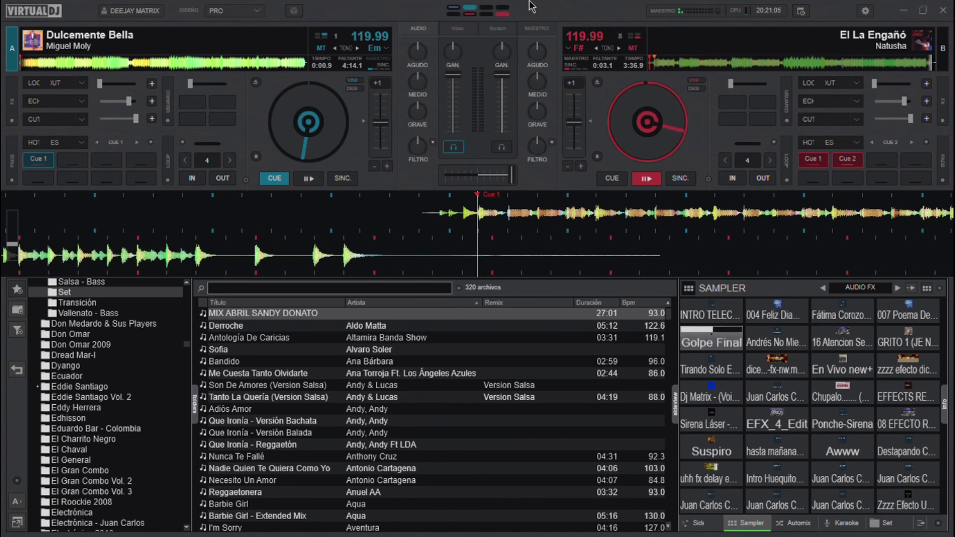